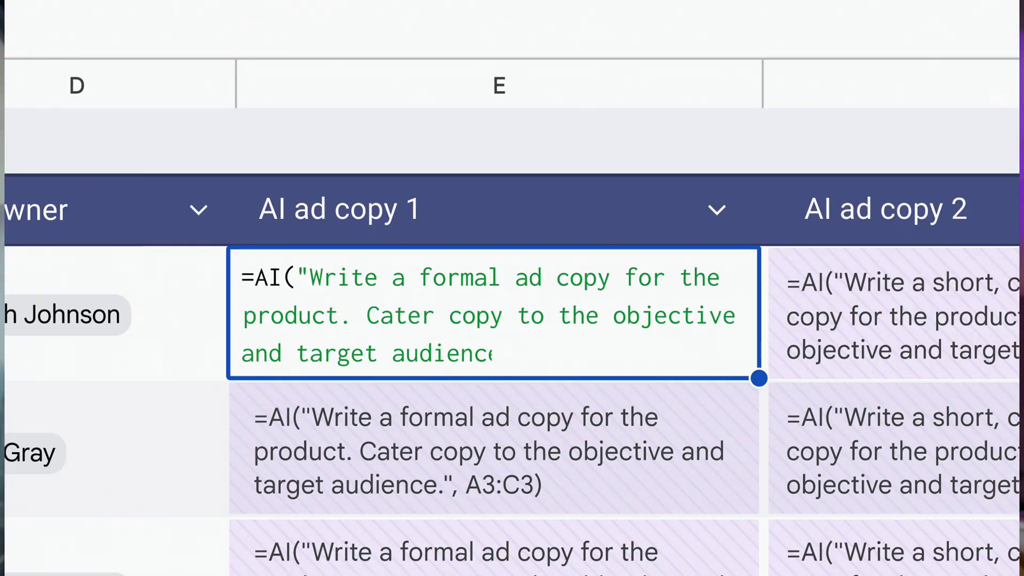
Step: Enter =AI("Write a formal ad copy for the product. Cater copy to the objective and target audience.", A2:C2) in cell E2
{"action": "type", "text": "e.\", A2:C2)"}
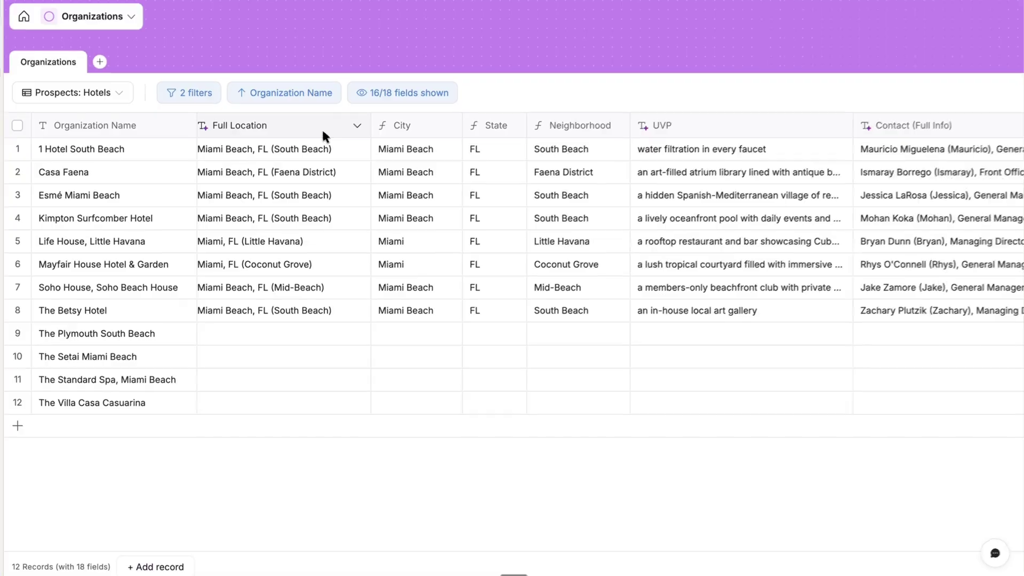
{"action": "left_click", "coordinate": [322, 127]}
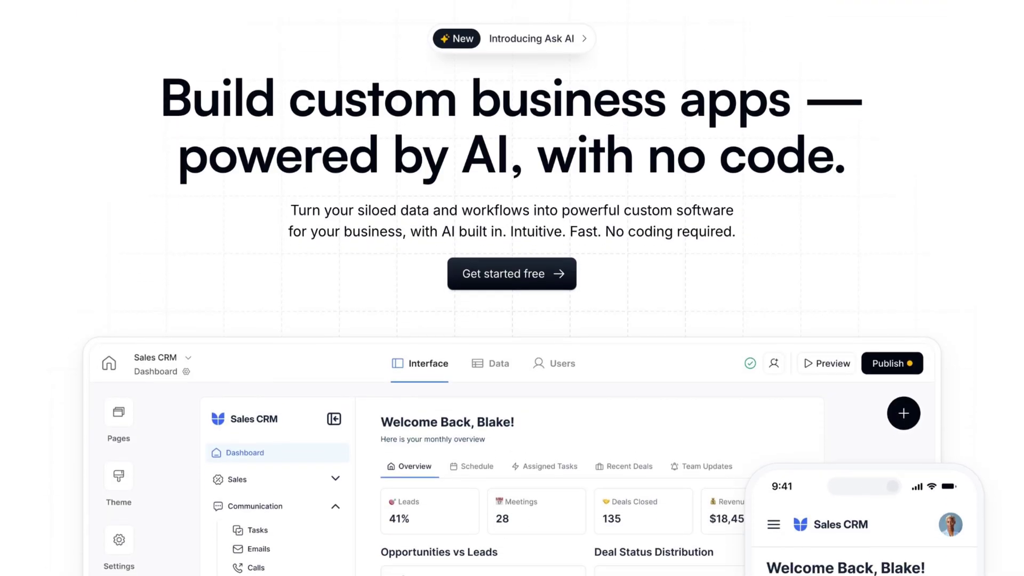
{"action": "scroll", "coordinate": [592, 541], "scroll_direction": "down", "scroll_amount": 4}
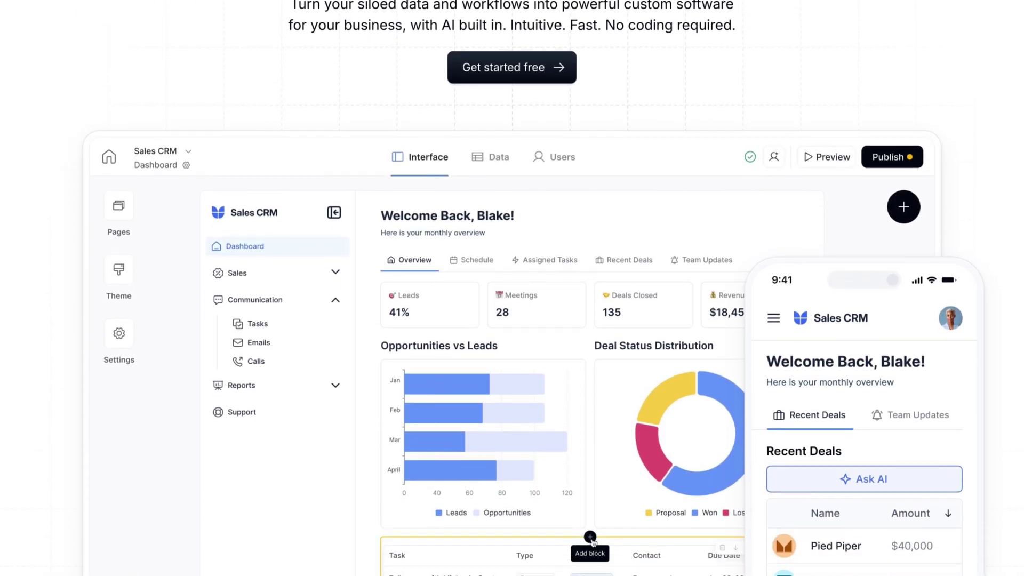
{"action": "scroll", "coordinate": [533, 288], "scroll_direction": "down", "scroll_amount": 4}
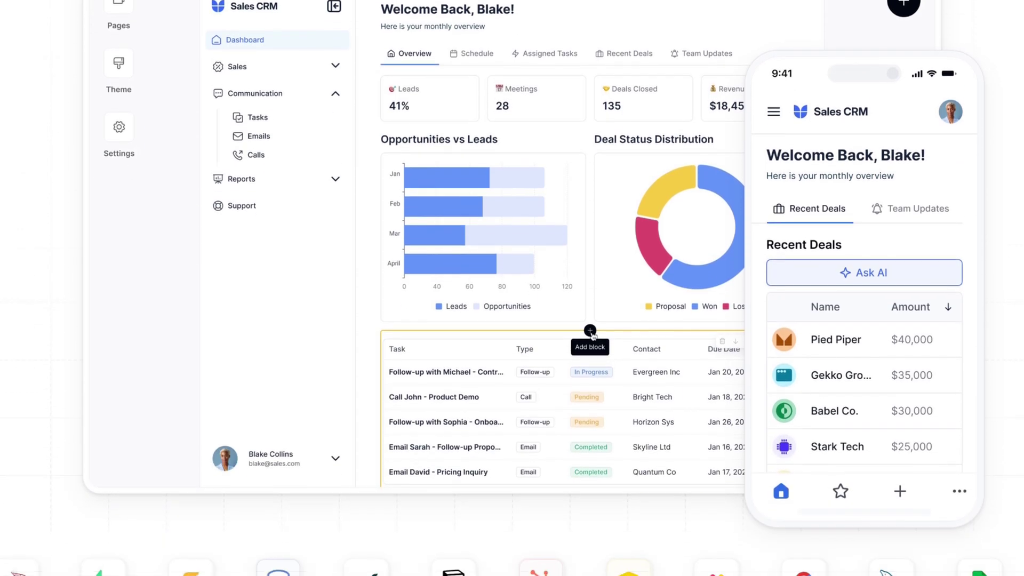
{"action": "scroll", "coordinate": [532, 288], "scroll_direction": "down", "scroll_amount": 4}
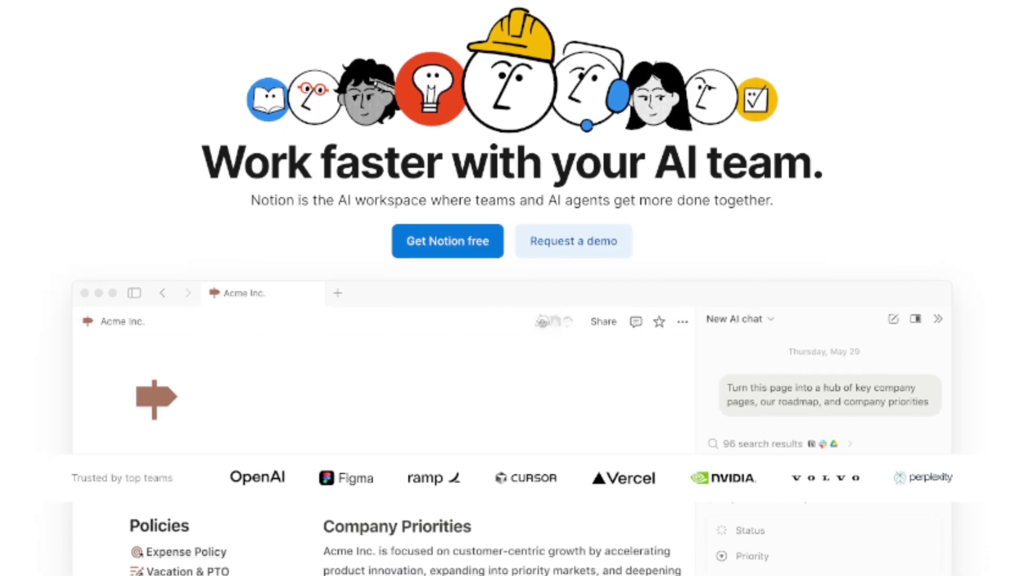
{"action": "scroll", "coordinate": [513, 288], "scroll_direction": "down", "scroll_amount": 3}
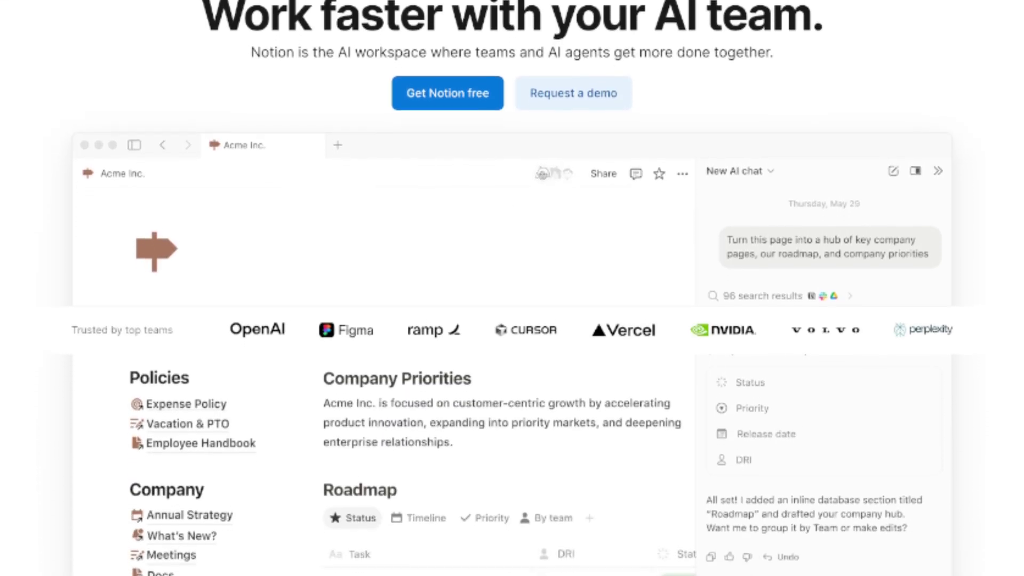
{"action": "scroll", "coordinate": [512, 288], "scroll_direction": "down", "scroll_amount": 3}
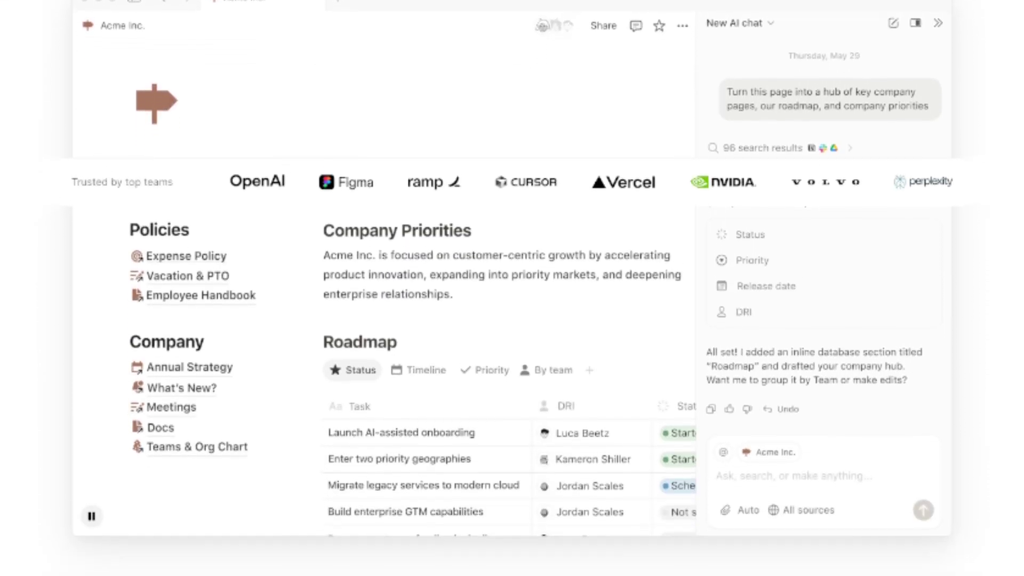
{"action": "scroll", "coordinate": [512, 288], "scroll_direction": "down", "scroll_amount": 3}
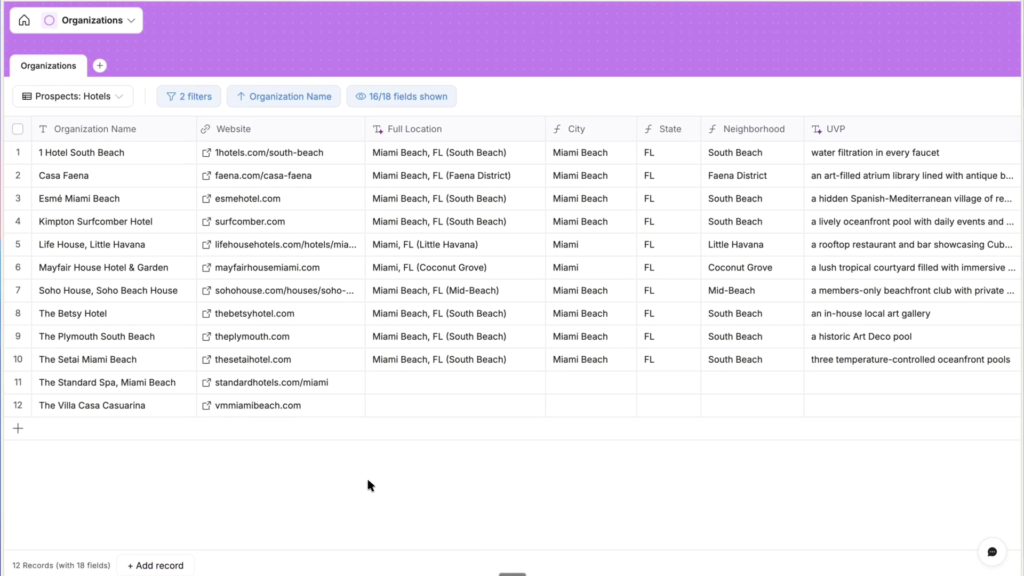
{"action": "scroll", "coordinate": [368, 481], "scroll_direction": "right", "scroll_amount": 2}
{"action": "scroll", "coordinate": [368, 481], "scroll_direction": "right", "scroll_amount": 4}
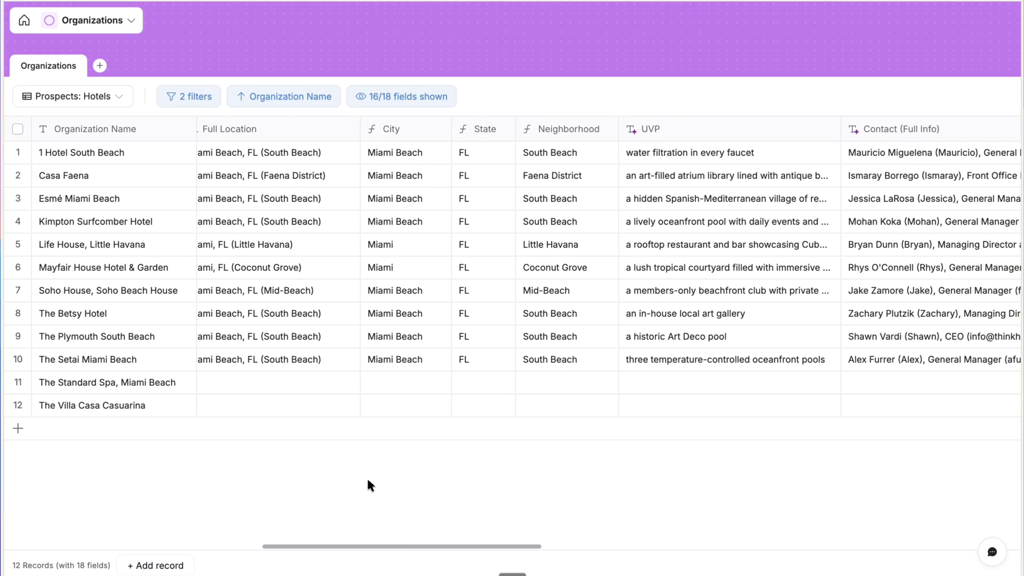
{"action": "scroll", "coordinate": [368, 483], "scroll_direction": "right", "scroll_amount": 3}
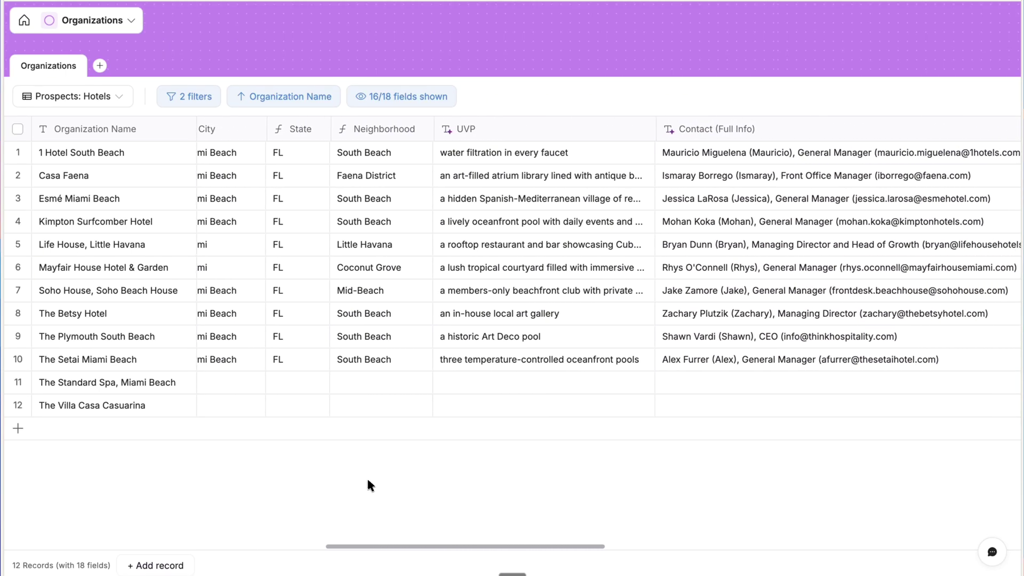
{"action": "scroll", "coordinate": [368, 484], "scroll_direction": "right", "scroll_amount": 2}
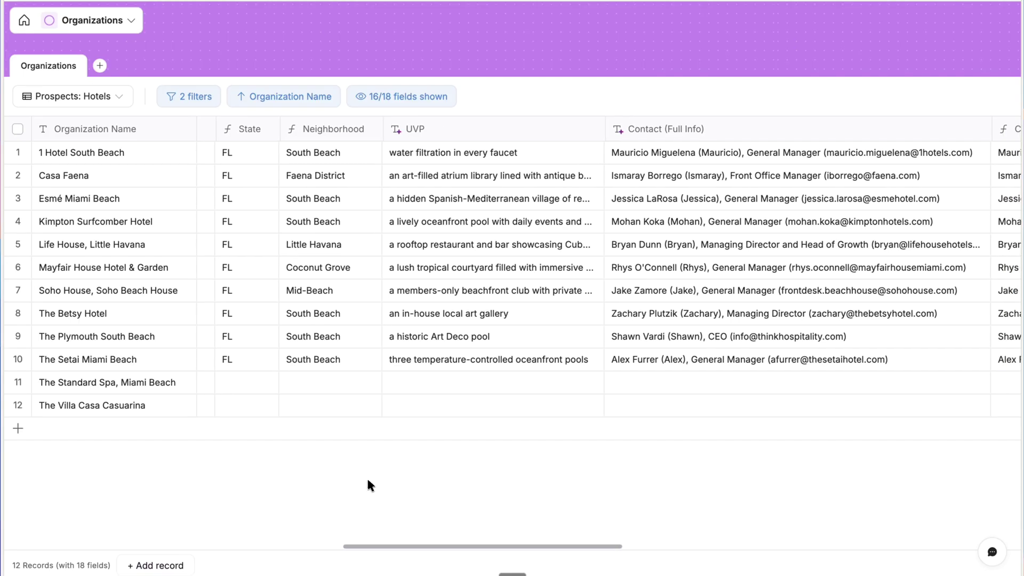
{"action": "scroll", "coordinate": [368, 483], "scroll_direction": "right", "scroll_amount": 4}
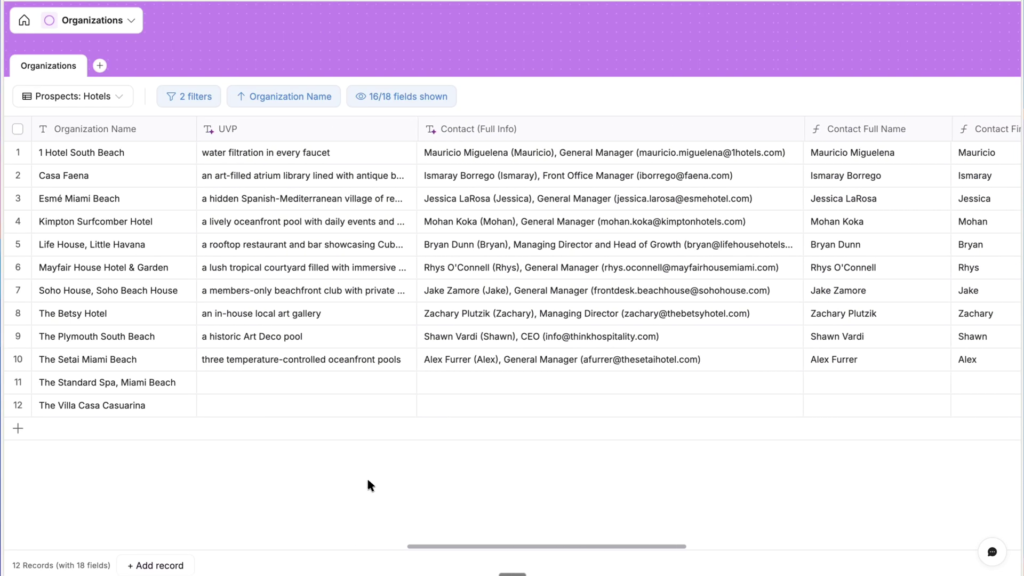
{"action": "scroll", "coordinate": [371, 485], "scroll_direction": "right", "scroll_amount": 4}
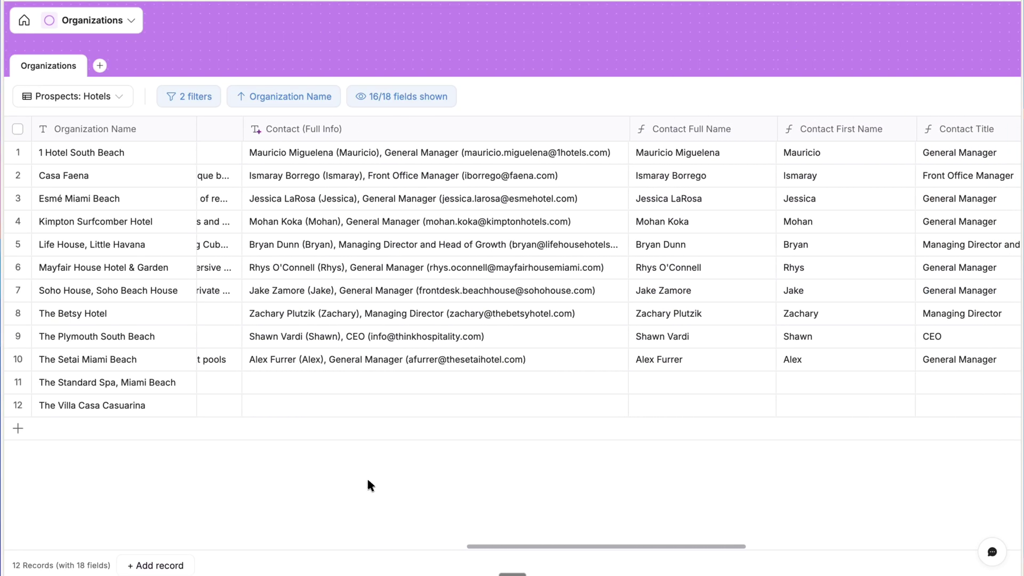
{"action": "scroll", "coordinate": [368, 485], "scroll_direction": "right", "scroll_amount": 2}
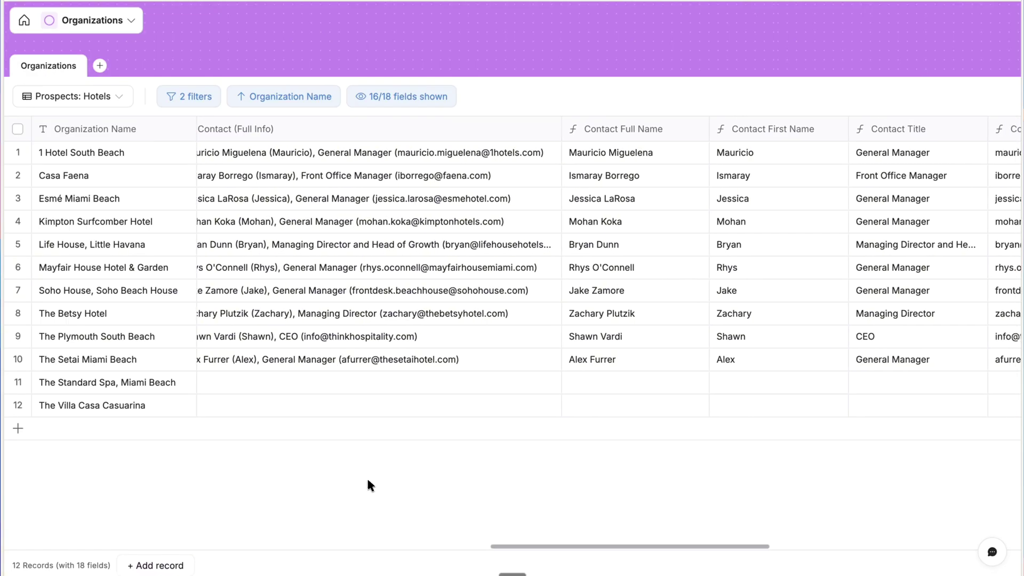
{"action": "scroll", "coordinate": [371, 485], "scroll_direction": "right", "scroll_amount": 6}
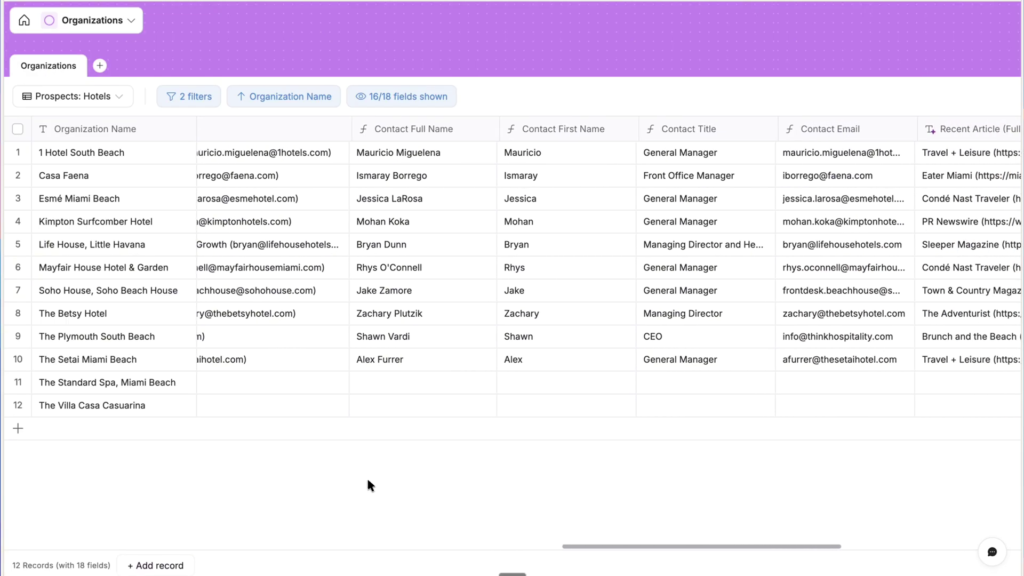
{"action": "scroll", "coordinate": [368, 482], "scroll_direction": "right", "scroll_amount": 3}
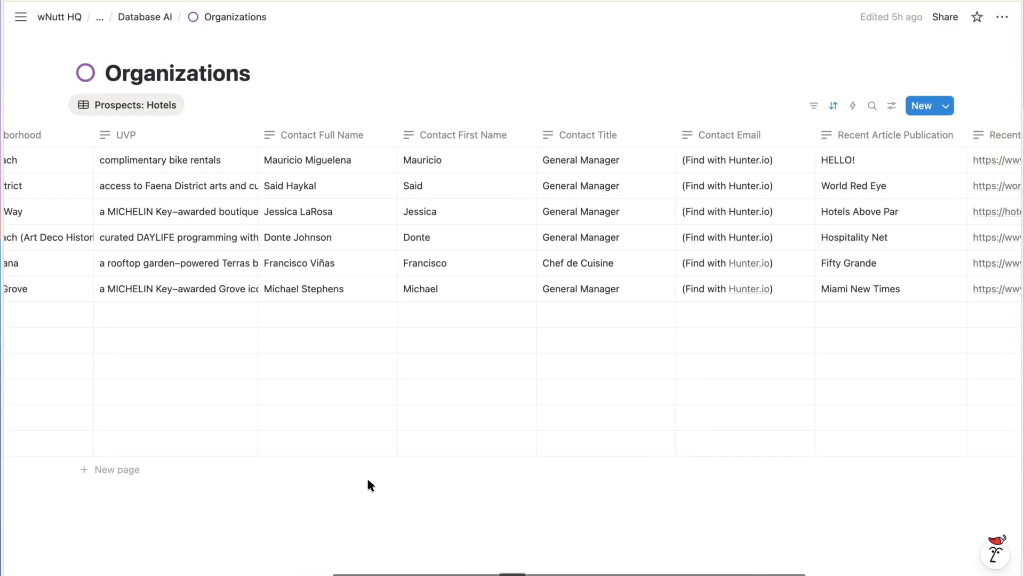
{"action": "scroll", "coordinate": [368, 483], "scroll_direction": "right", "scroll_amount": 3}
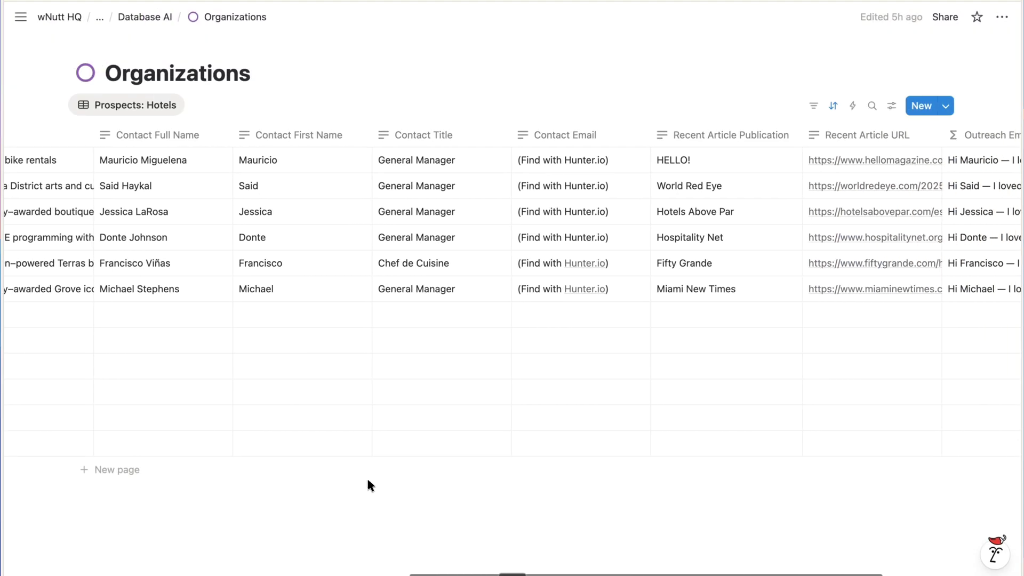
{"action": "scroll", "coordinate": [368, 481], "scroll_direction": "right", "scroll_amount": 3}
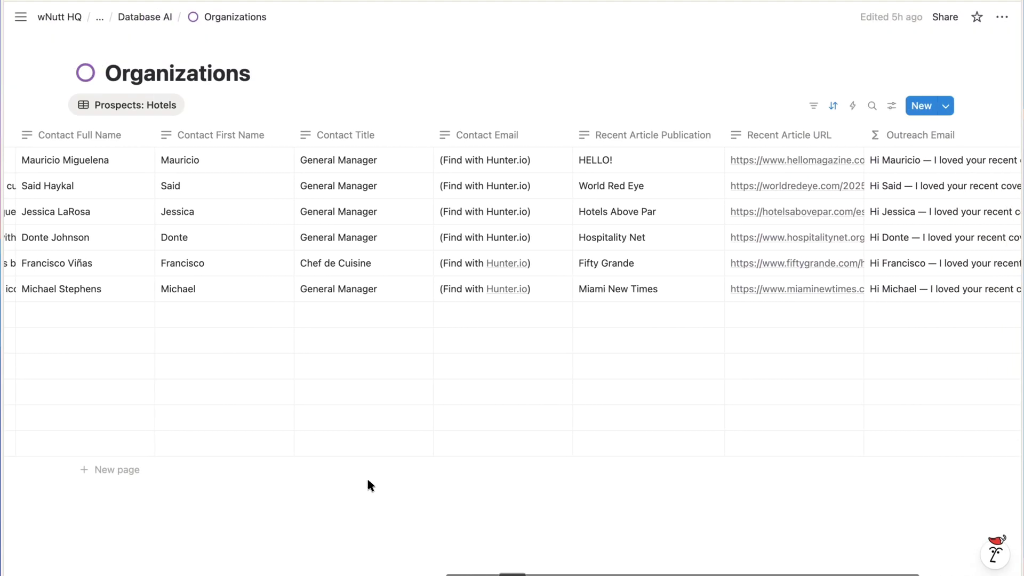
{"action": "scroll", "coordinate": [368, 481], "scroll_direction": "right", "scroll_amount": 3}
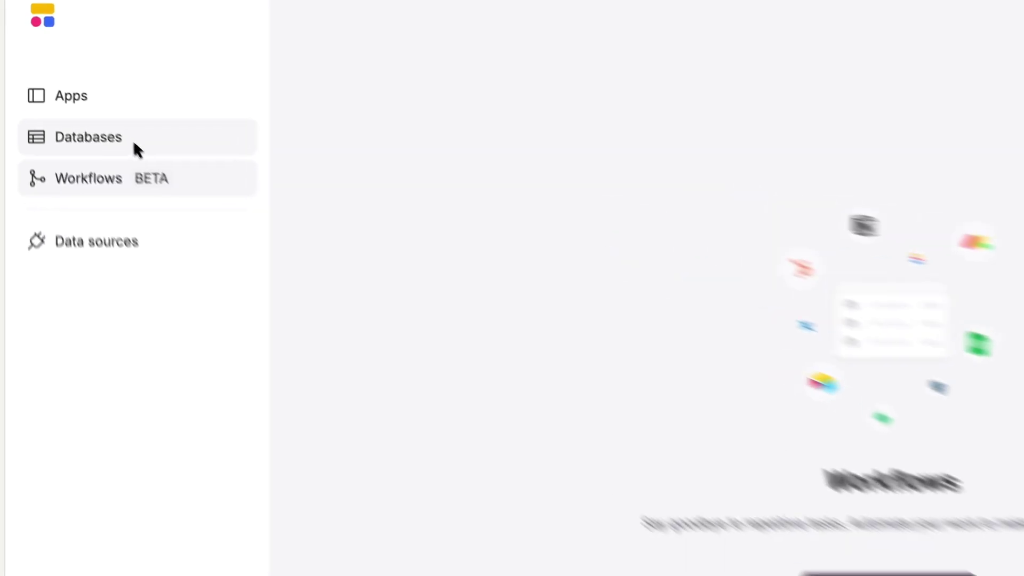
Step: Open the Organizations database from Databases and scroll right through its Prospects: Hotels columns
{"action": "left_click", "coordinate": [135, 145]}
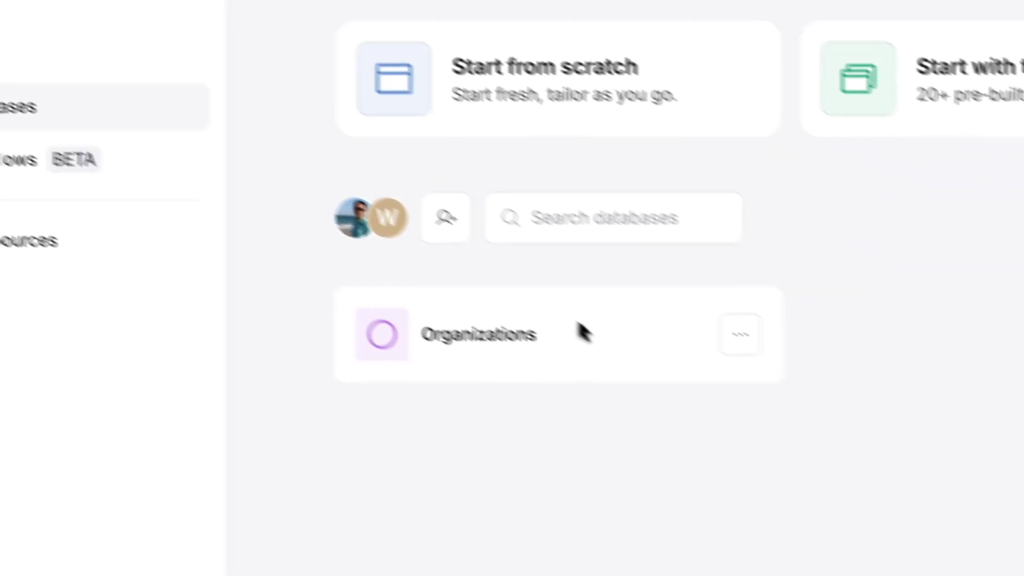
{"action": "left_click", "coordinate": [585, 332]}
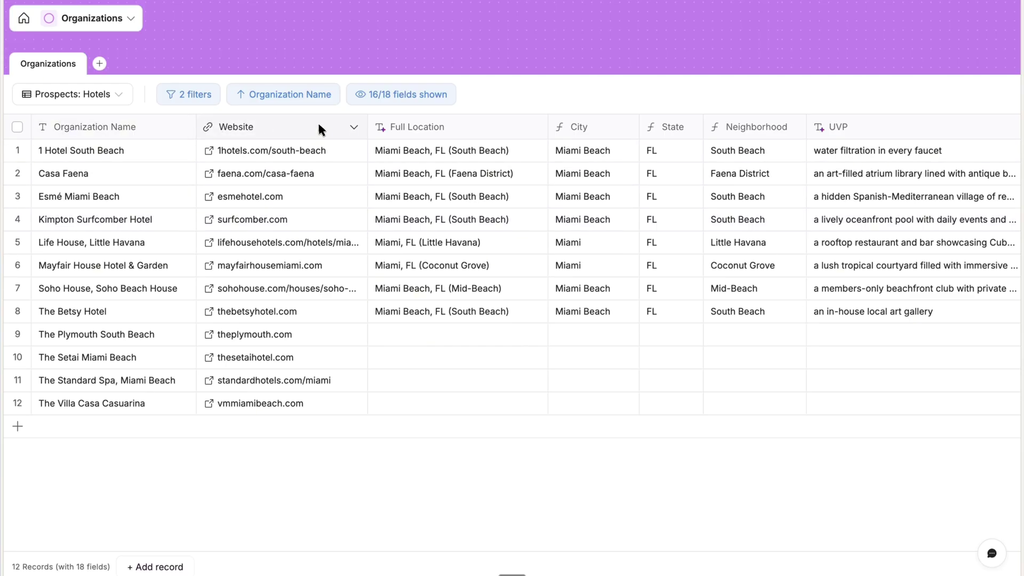
{"action": "scroll", "coordinate": [435, 194], "scroll_direction": "right", "scroll_amount": 5}
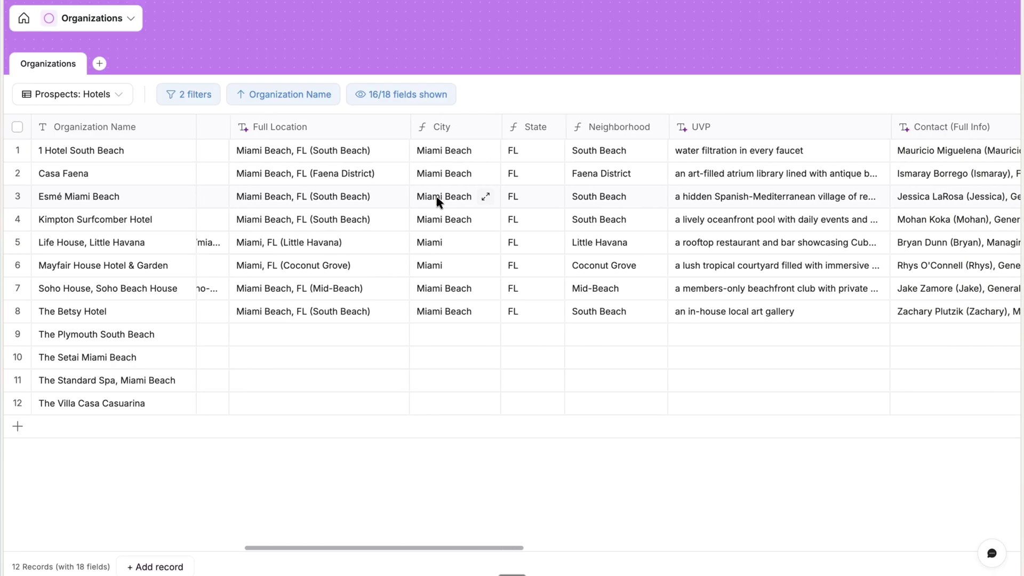
Step: Open Full Location's AI settings, keep GPT-4.1 as the model, and review the insertable prompt fields
{"action": "left_click", "coordinate": [328, 135]}
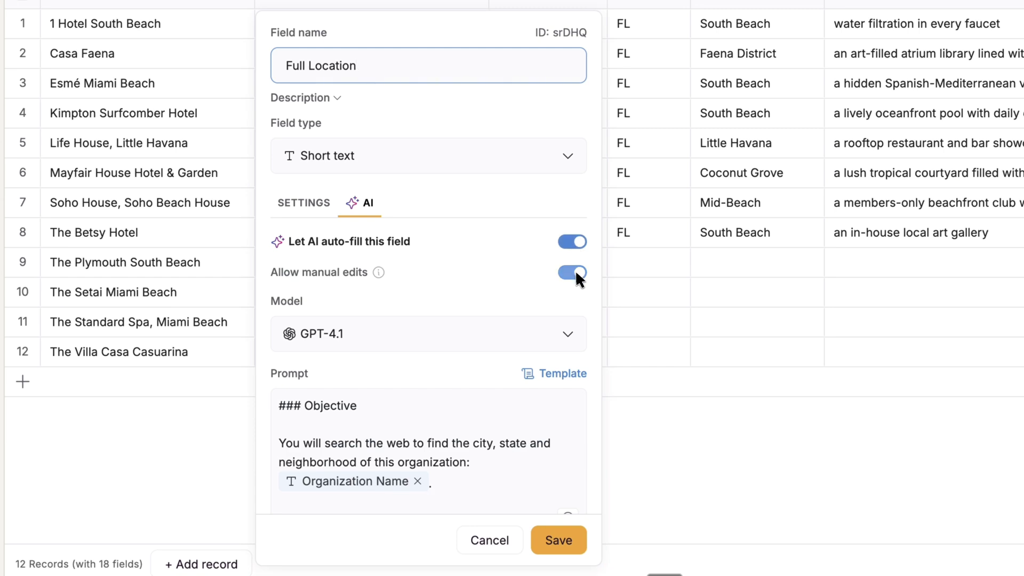
{"action": "left_click", "coordinate": [540, 331]}
{"action": "scroll", "coordinate": [525, 283], "scroll_direction": "down", "scroll_amount": 4}
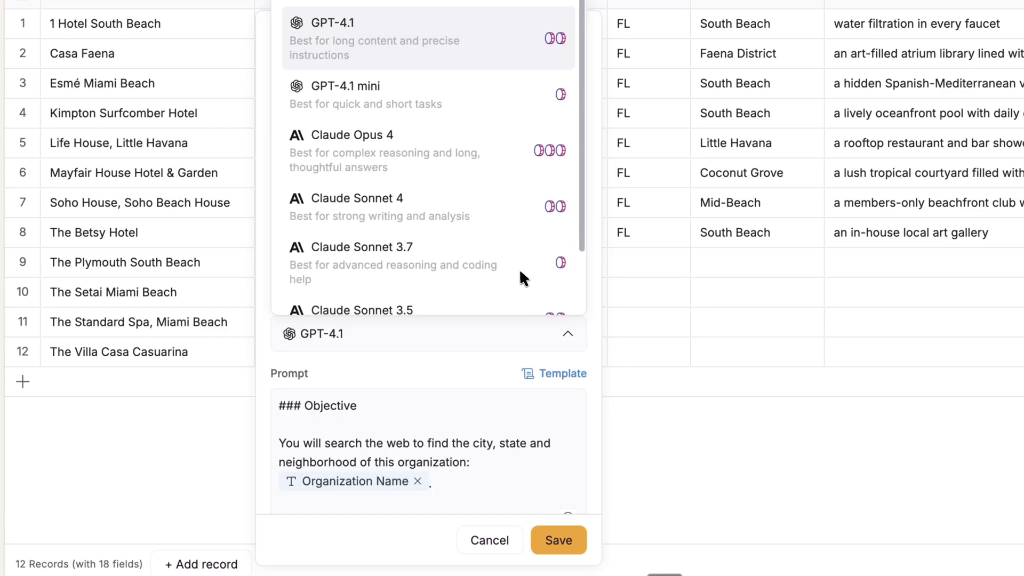
{"action": "scroll", "coordinate": [519, 268], "scroll_direction": "down", "scroll_amount": 2}
{"action": "left_click", "coordinate": [454, 379]}
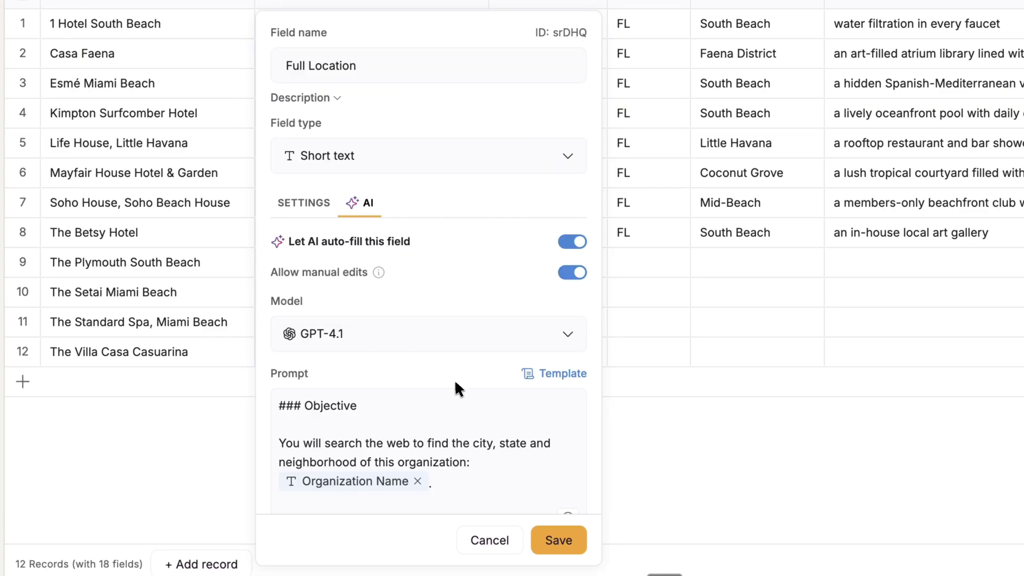
{"action": "scroll", "coordinate": [455, 380], "scroll_direction": "down", "scroll_amount": 3}
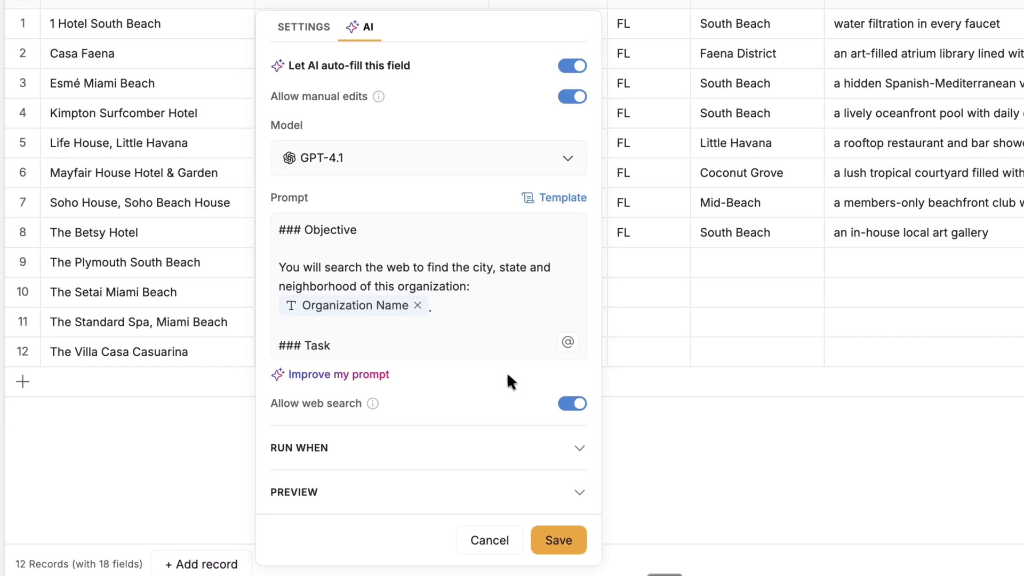
{"action": "left_click", "coordinate": [568, 343]}
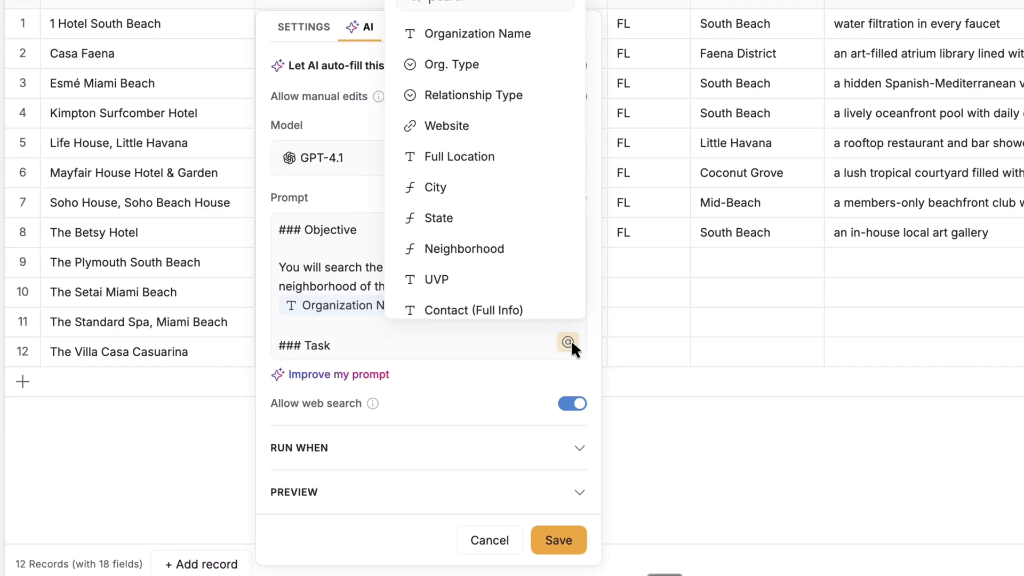
{"action": "left_click", "coordinate": [483, 409]}
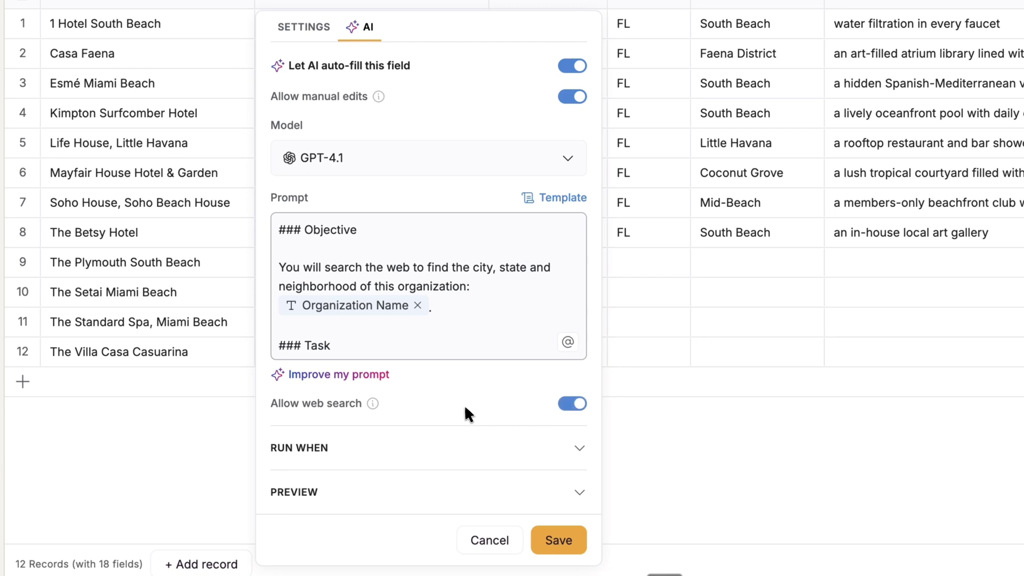
Step: Review the Full Location prompt and RUN WHEN trigger options, then cancel without changes
{"action": "left_click", "coordinate": [397, 442]}
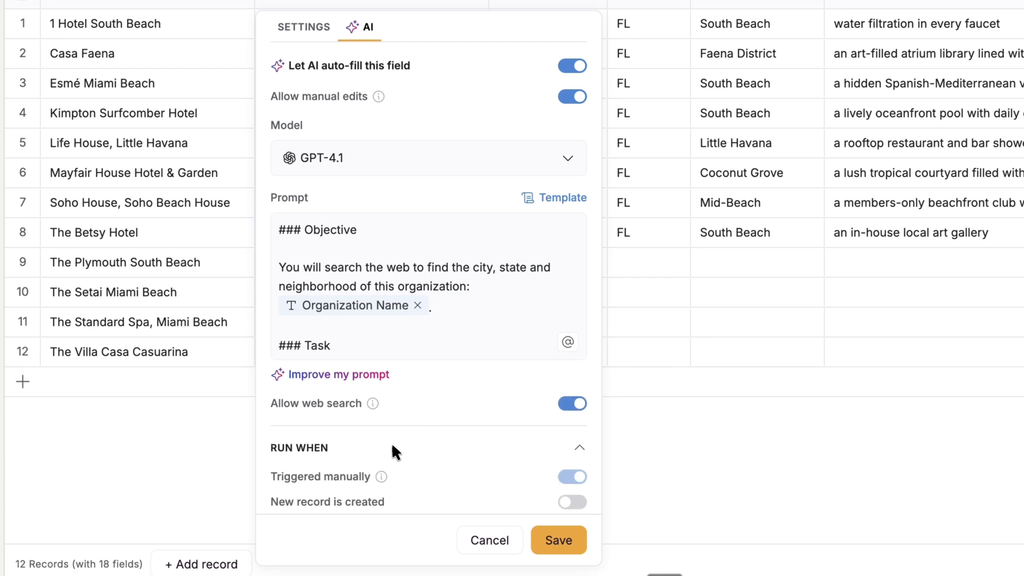
{"action": "scroll", "coordinate": [393, 445], "scroll_direction": "down", "scroll_amount": 3}
{"action": "scroll", "coordinate": [393, 445], "scroll_direction": "down", "scroll_amount": 2}
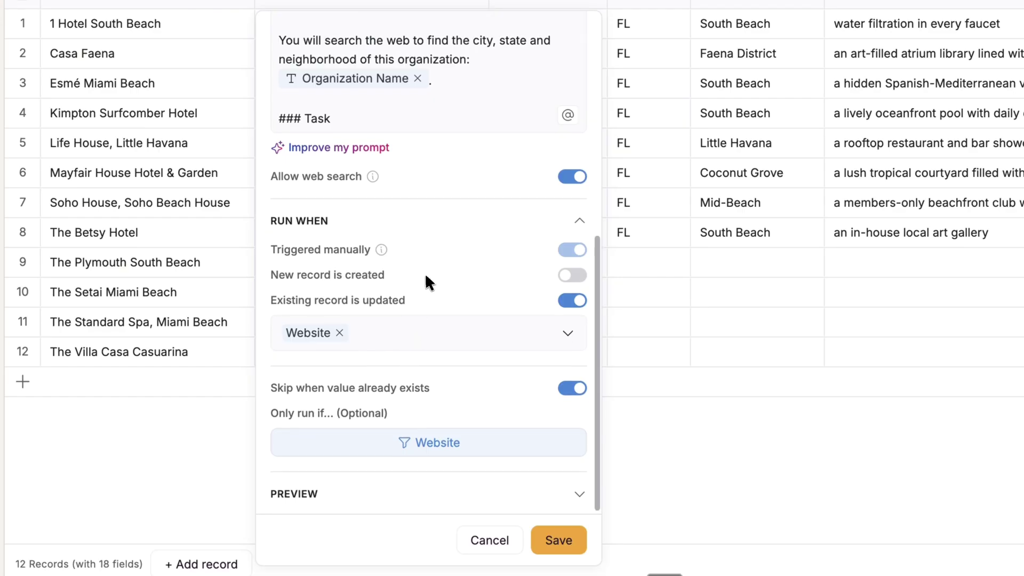
{"action": "scroll", "coordinate": [425, 281], "scroll_direction": "up", "scroll_amount": 2}
{"action": "scroll", "coordinate": [421, 113], "scroll_direction": "down", "scroll_amount": 5}
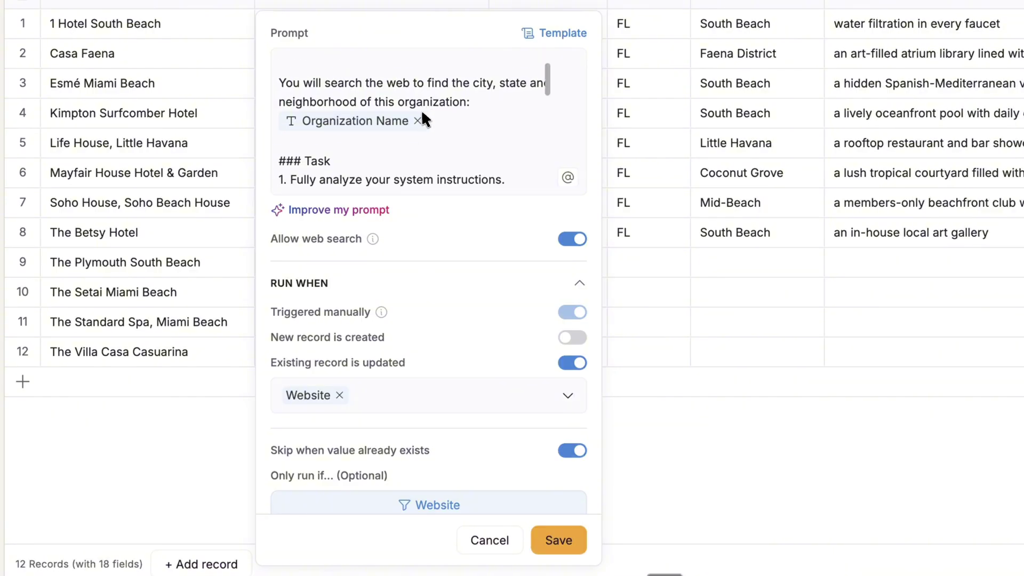
{"action": "scroll", "coordinate": [422, 112], "scroll_direction": "down", "scroll_amount": 5}
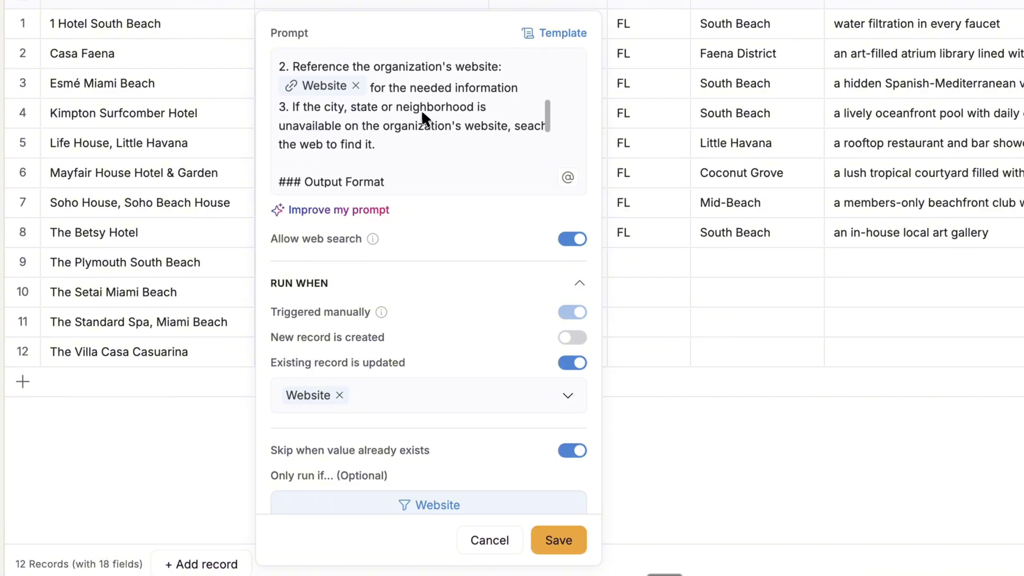
{"action": "scroll", "coordinate": [422, 110], "scroll_direction": "down", "scroll_amount": 1}
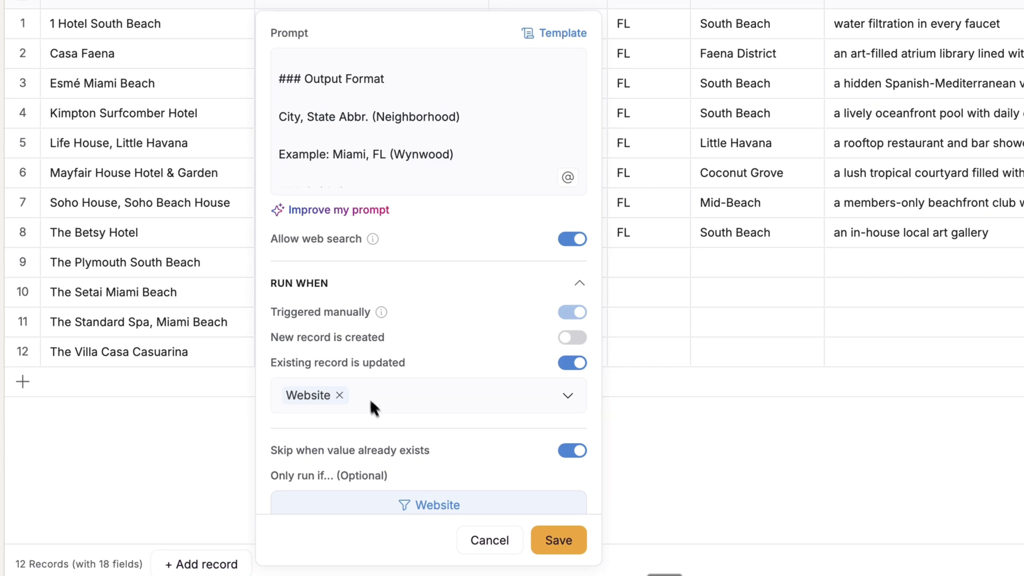
{"action": "left_click", "coordinate": [465, 531]}
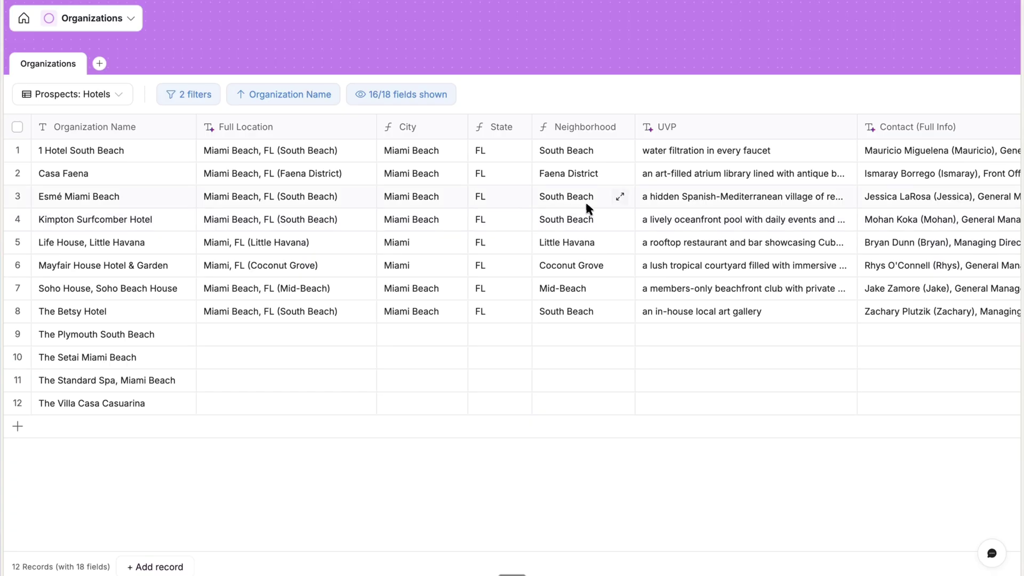
Step: Scroll right to the UVP, Contact (Full Info) and Contact Full Name columns
{"action": "scroll", "coordinate": [587, 206], "scroll_direction": "right", "scroll_amount": 5}
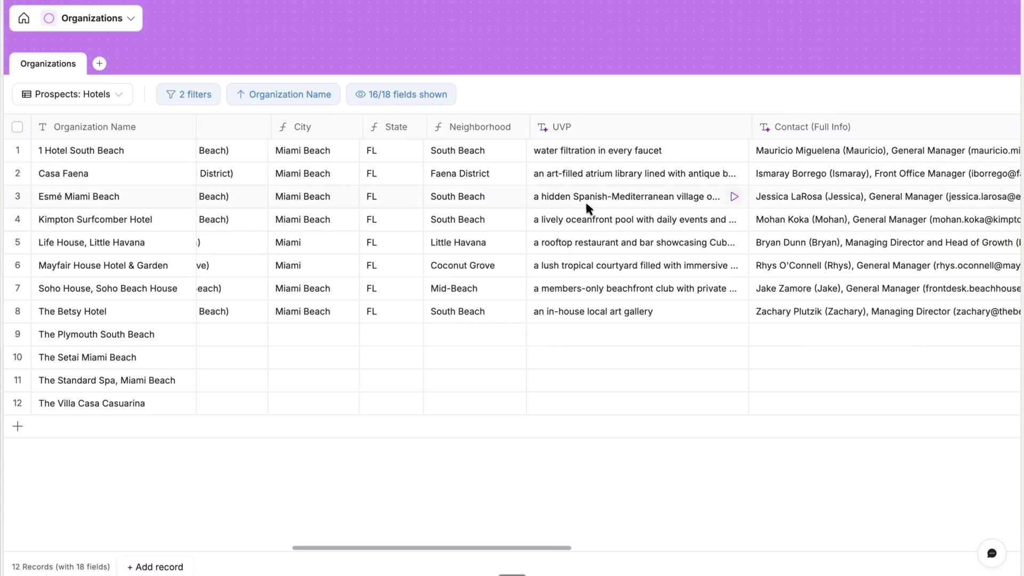
{"action": "scroll", "coordinate": [586, 206], "scroll_direction": "right", "scroll_amount": 6}
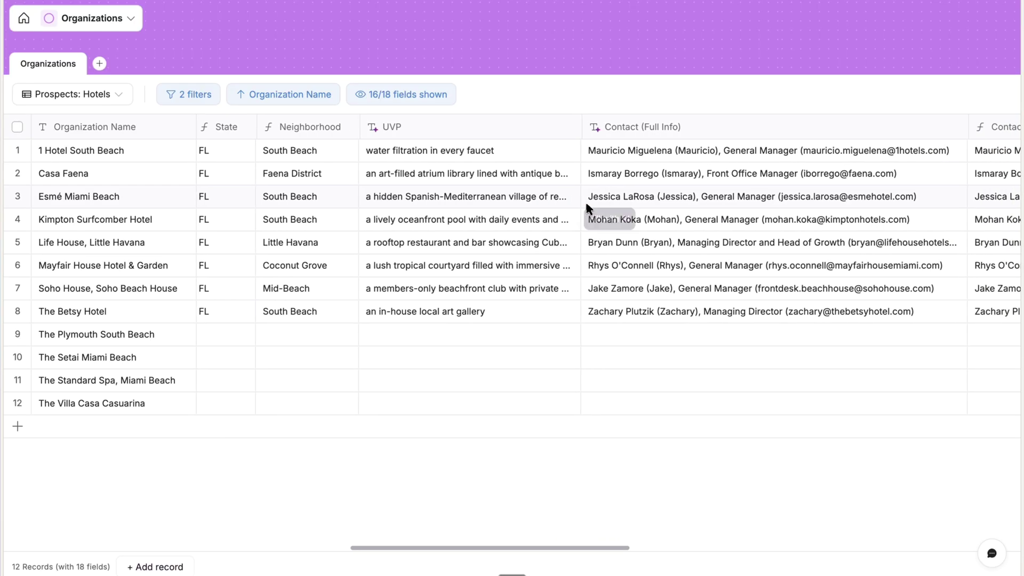
{"action": "scroll", "coordinate": [587, 206], "scroll_direction": "right", "scroll_amount": 2}
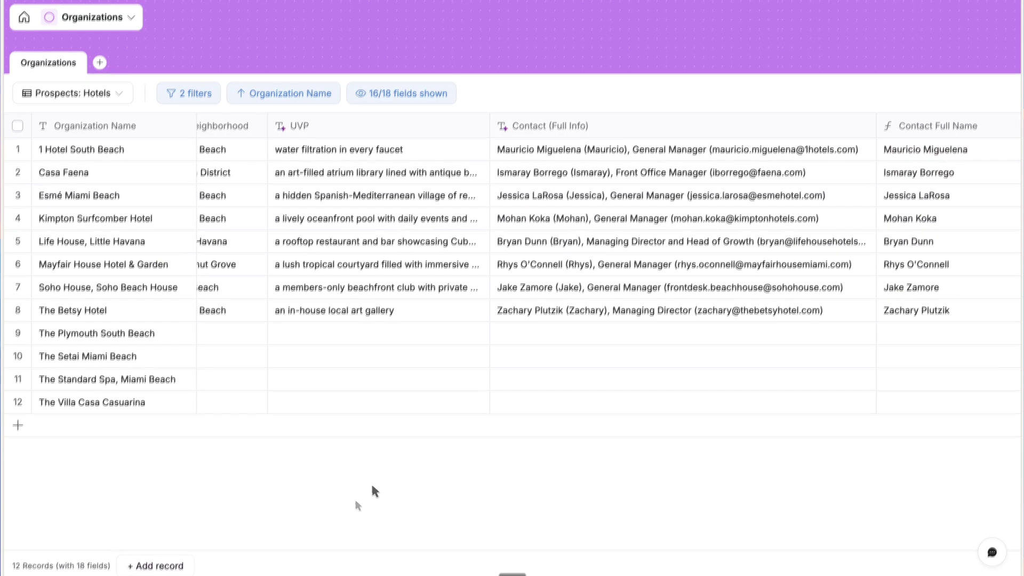
{"action": "left_click", "coordinate": [354, 126]}
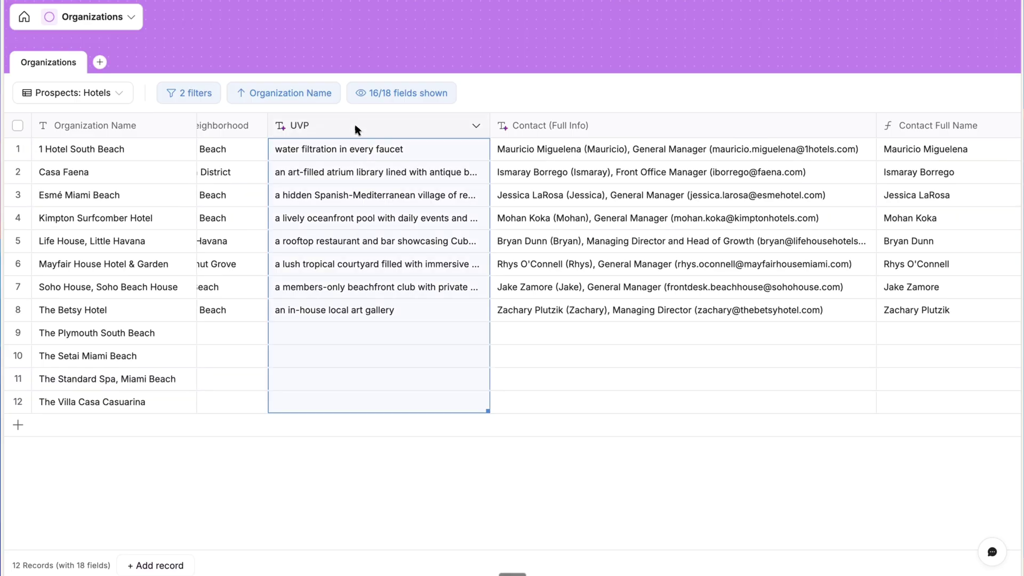
{"action": "scroll", "coordinate": [305, 418], "scroll_direction": "down", "scroll_amount": 5}
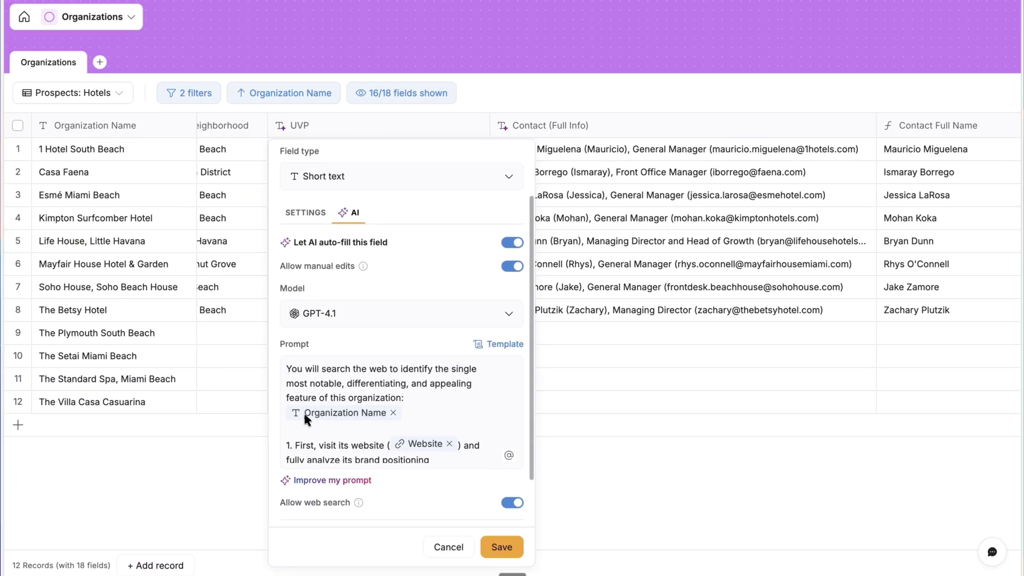
{"action": "left_click", "coordinate": [441, 555]}
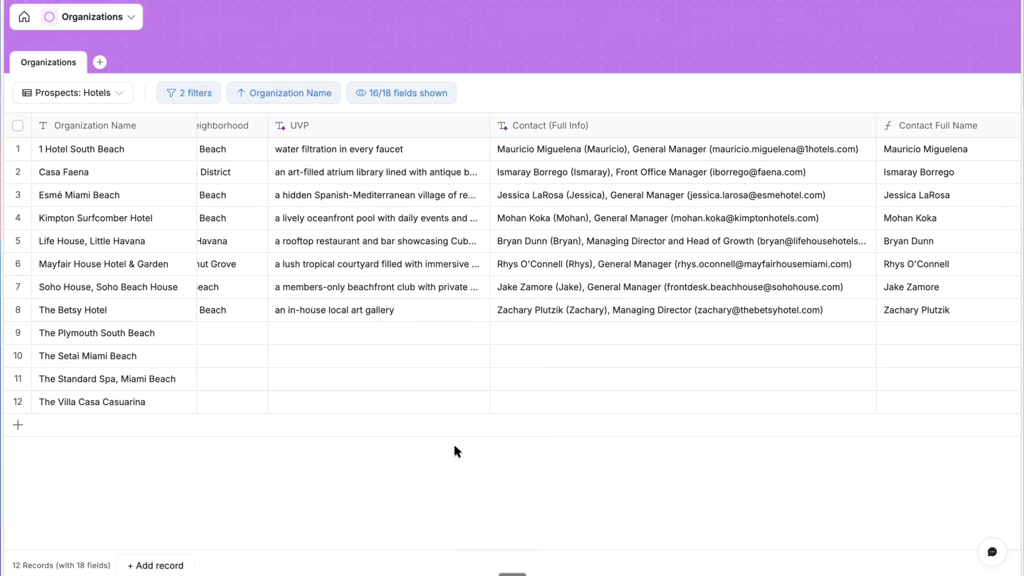
{"action": "left_click", "coordinate": [616, 131]}
{"action": "scroll", "coordinate": [594, 429], "scroll_direction": "down", "scroll_amount": 1}
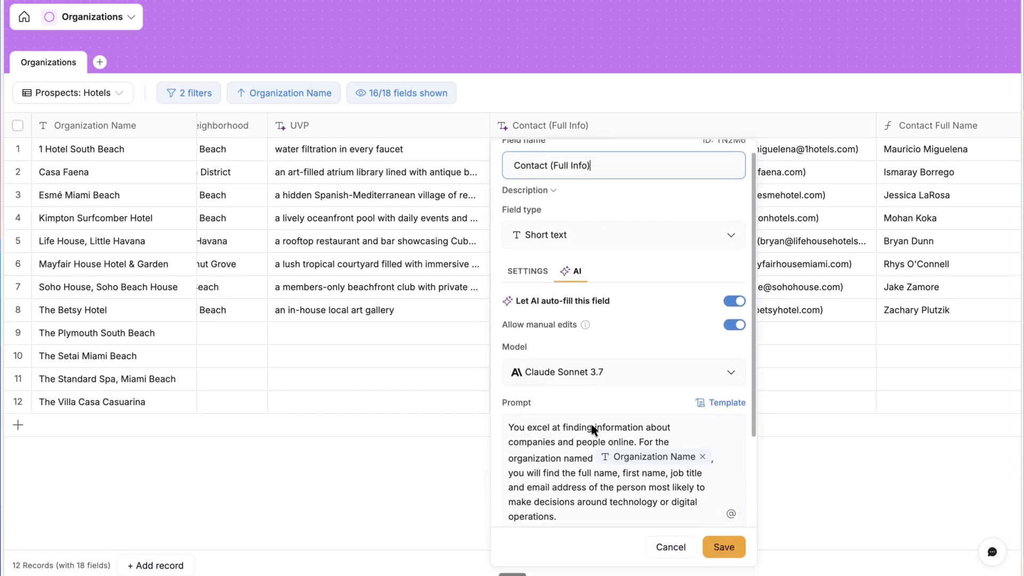
{"action": "scroll", "coordinate": [594, 428], "scroll_direction": "down", "scroll_amount": 3}
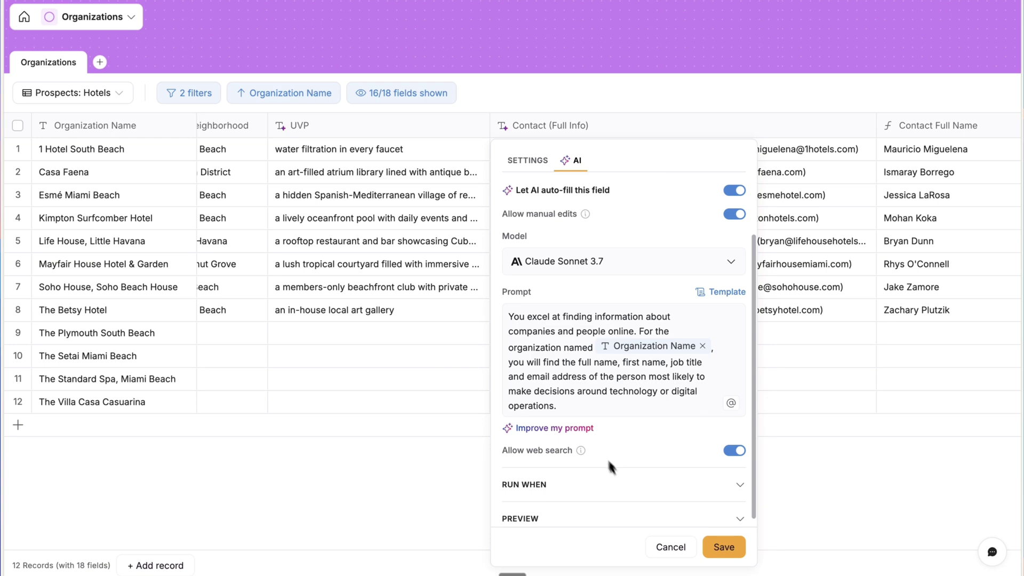
{"action": "left_click", "coordinate": [669, 546]}
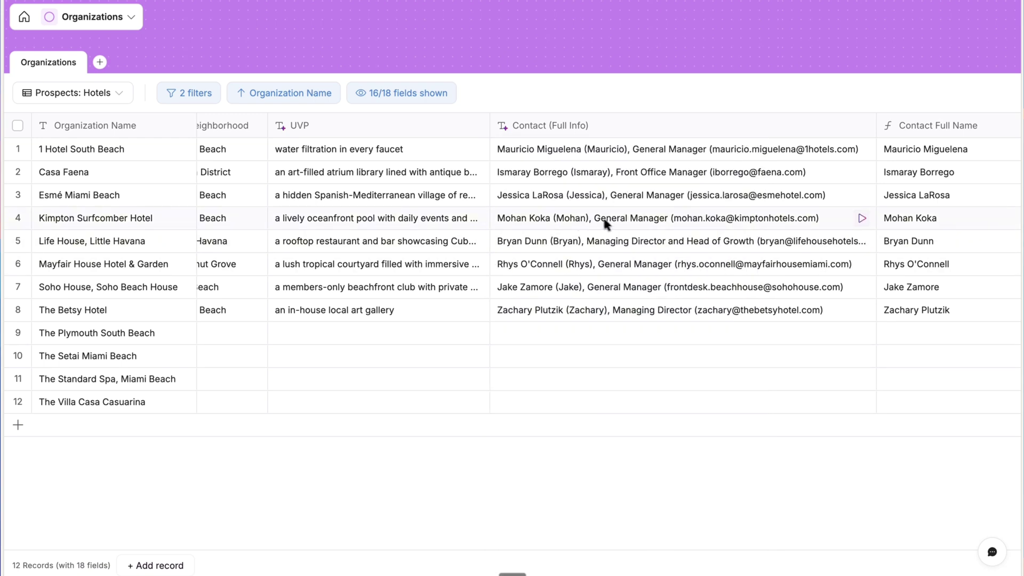
Step: Scroll right past the contact email and recent article columns to the Outreach Message column
{"action": "scroll", "coordinate": [696, 223], "scroll_direction": "right", "scroll_amount": 2}
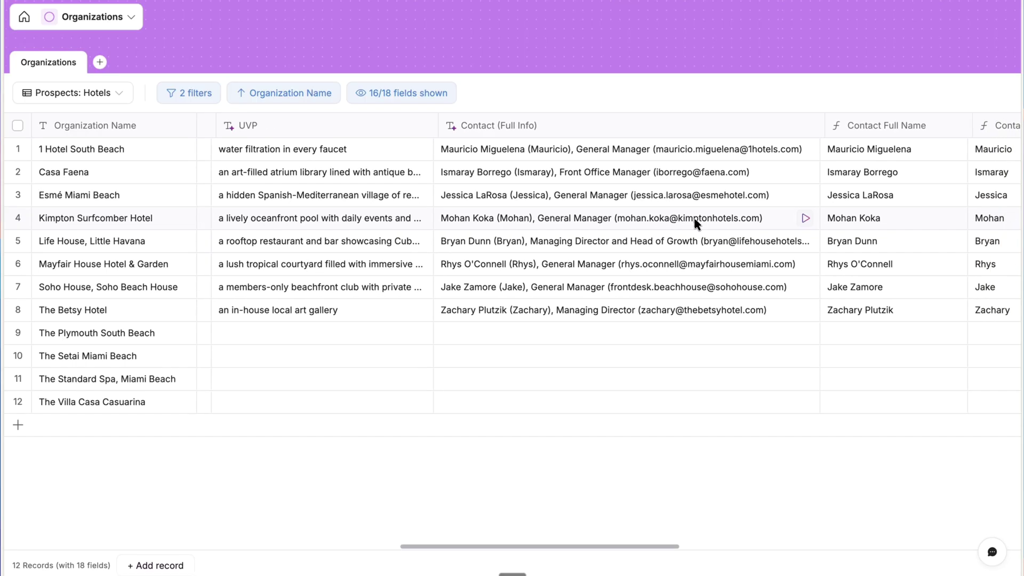
{"action": "scroll", "coordinate": [695, 220], "scroll_direction": "right", "scroll_amount": 10}
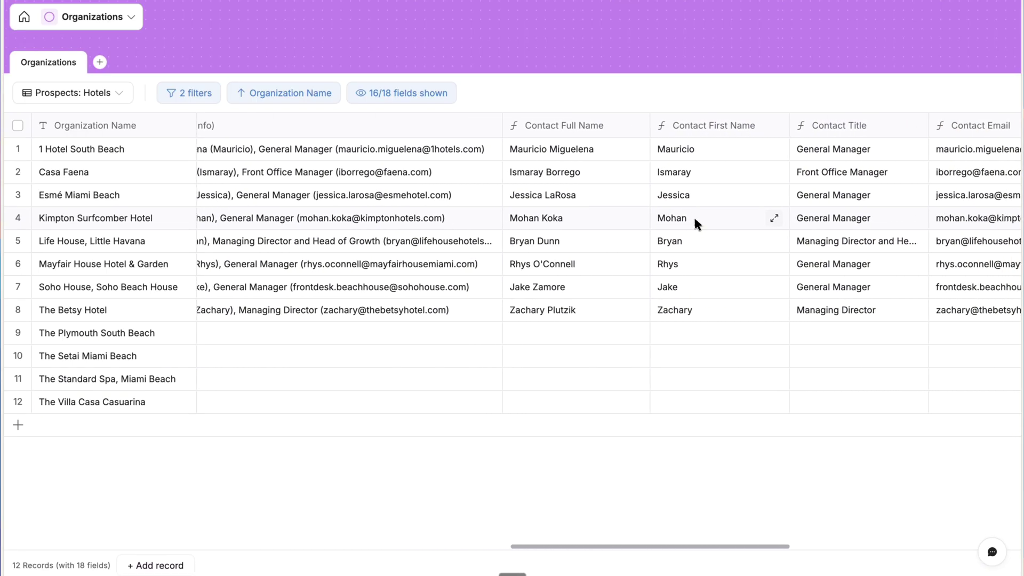
{"action": "scroll", "coordinate": [697, 223], "scroll_direction": "right", "scroll_amount": 7}
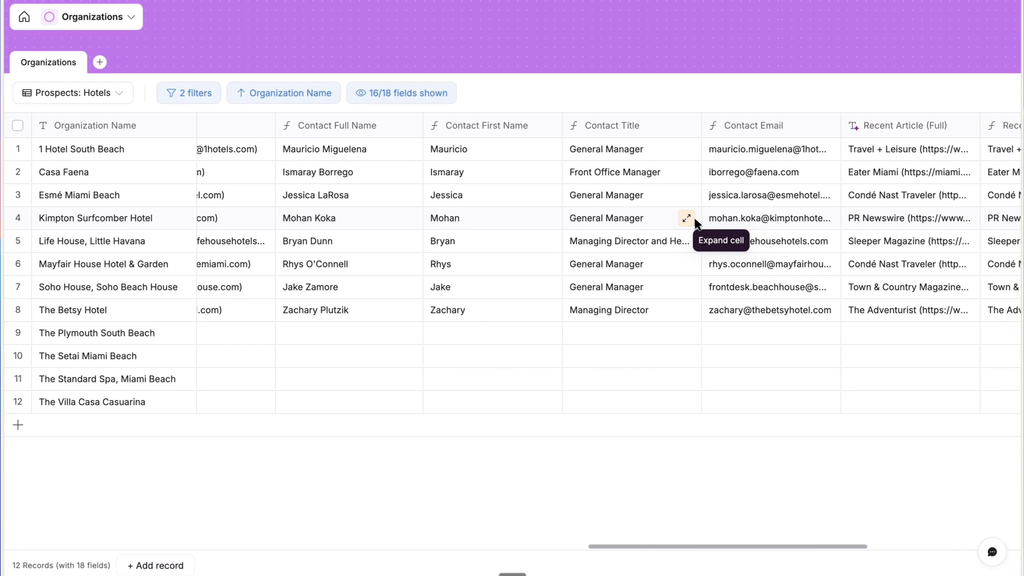
{"action": "scroll", "coordinate": [695, 222], "scroll_direction": "right", "scroll_amount": 8}
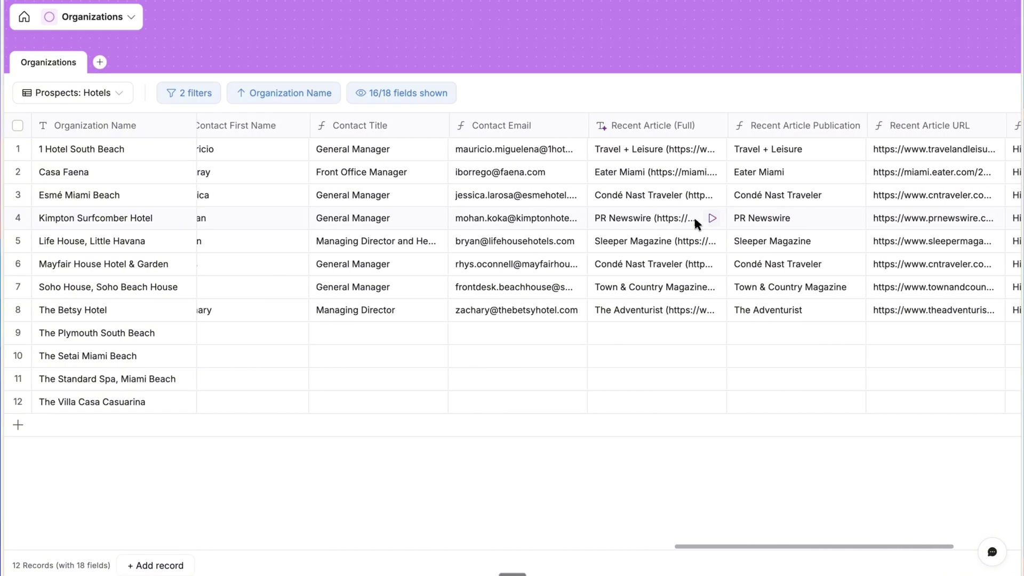
{"action": "scroll", "coordinate": [695, 220], "scroll_direction": "right", "scroll_amount": 2}
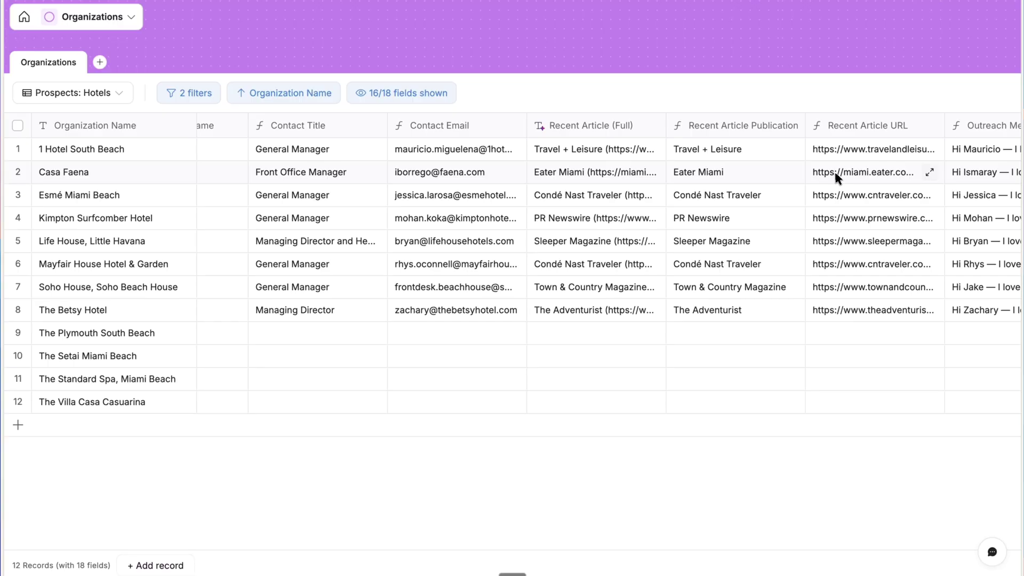
{"action": "scroll", "coordinate": [835, 175], "scroll_direction": "right", "scroll_amount": 3}
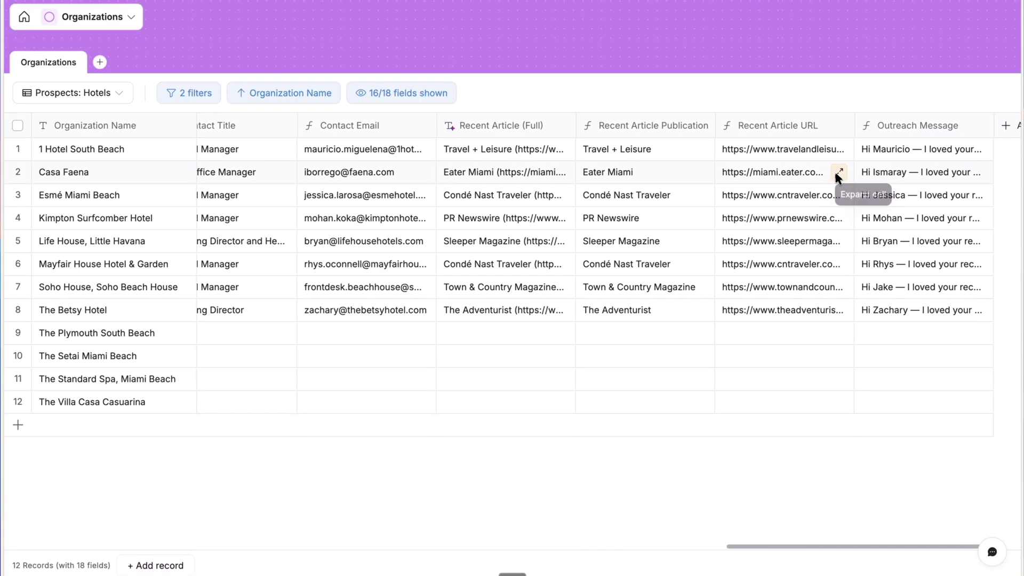
{"action": "scroll", "coordinate": [836, 176], "scroll_direction": "right", "scroll_amount": 1}
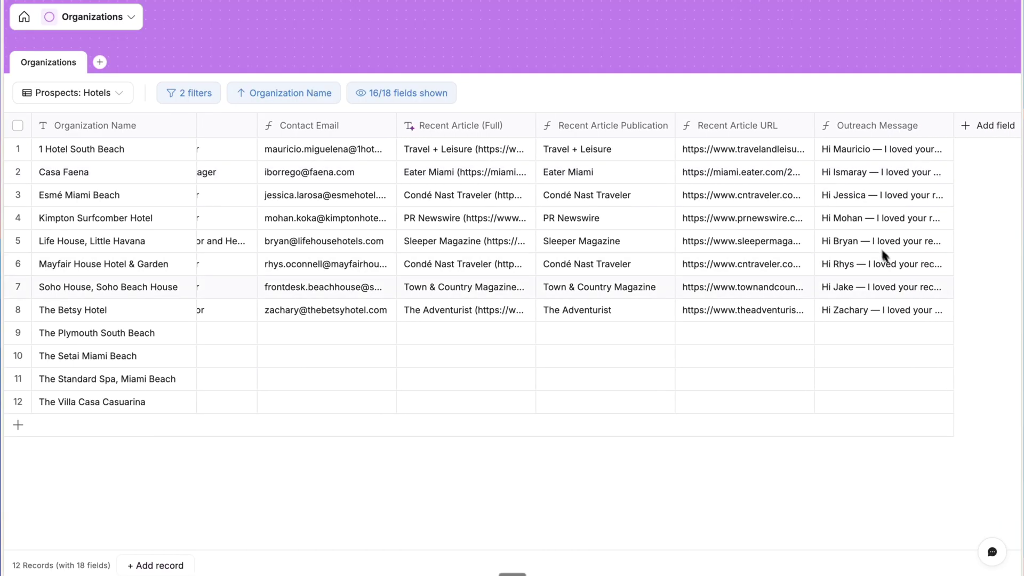
Step: Expand row 8's Outreach Message cell to read The Betsy Hotel's full message
{"action": "left_click", "coordinate": [938, 310]}
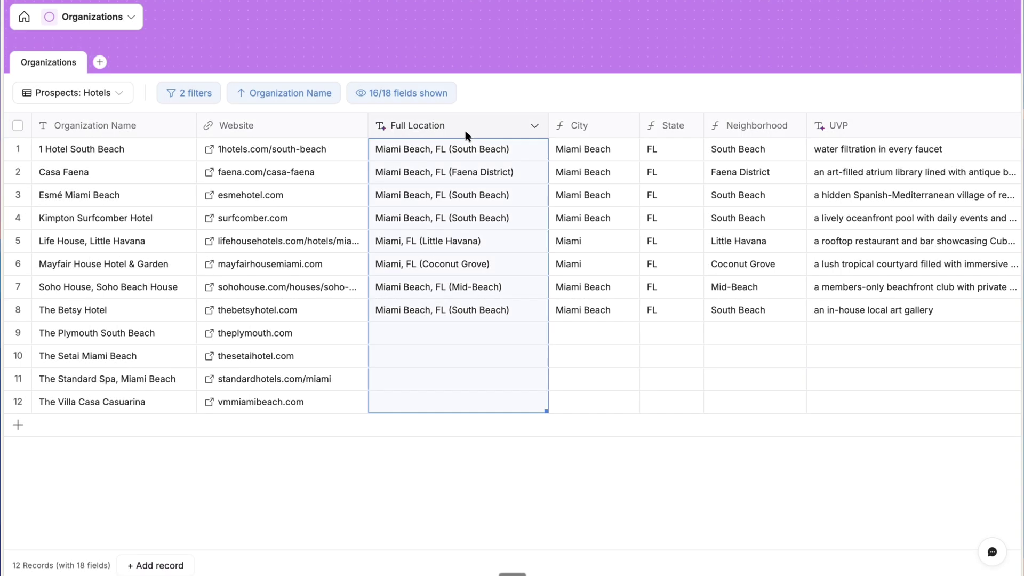
Step: Inspect the Website condition under Full Location's RUN WHEN, then close the settings unchanged
{"action": "left_click", "coordinate": [465, 130]}
{"action": "scroll", "coordinate": [520, 261], "scroll_direction": "down", "scroll_amount": 8}
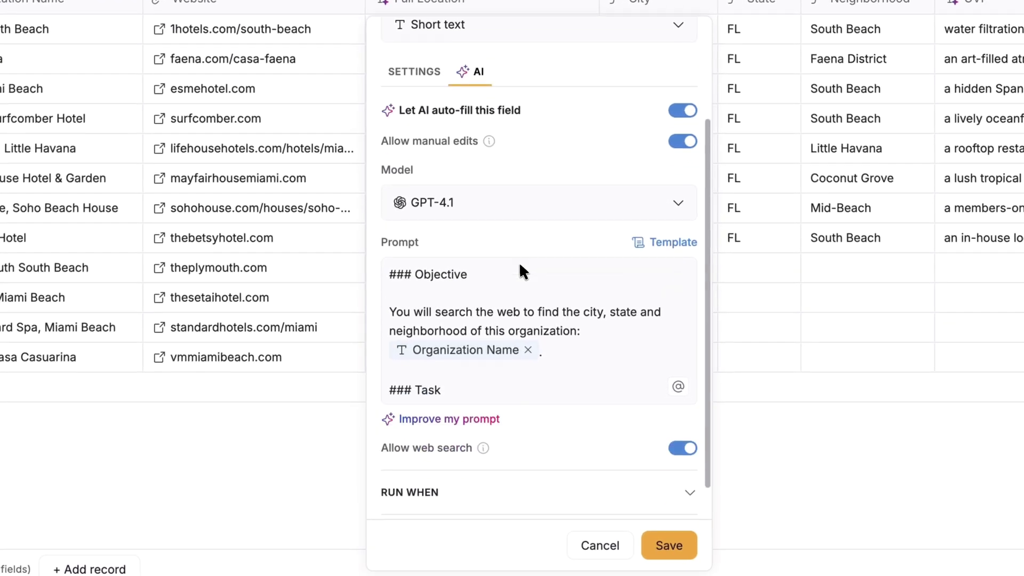
{"action": "left_click", "coordinate": [632, 451]}
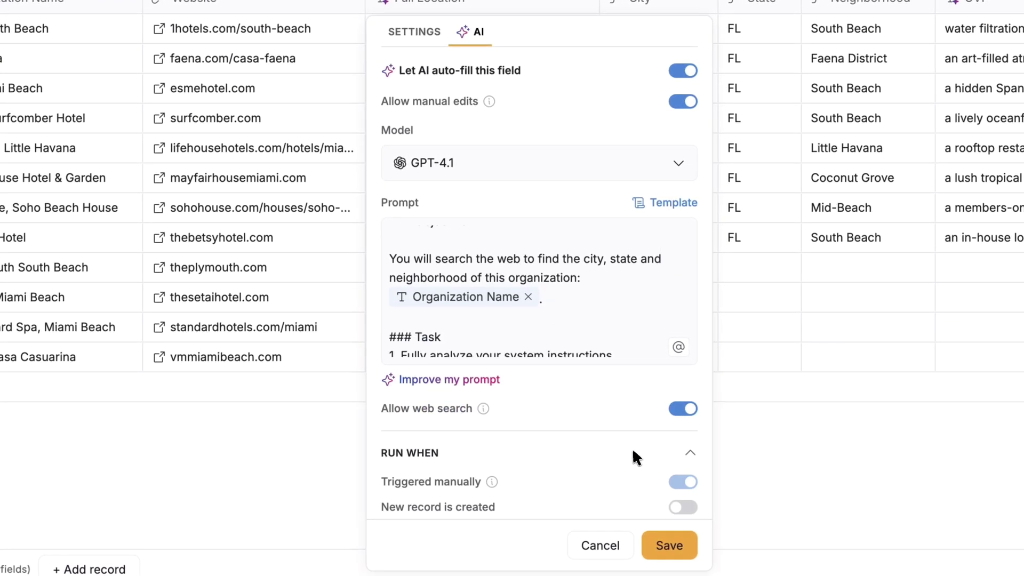
{"action": "scroll", "coordinate": [633, 453], "scroll_direction": "down", "scroll_amount": 4}
{"action": "scroll", "coordinate": [633, 451], "scroll_direction": "down", "scroll_amount": 2}
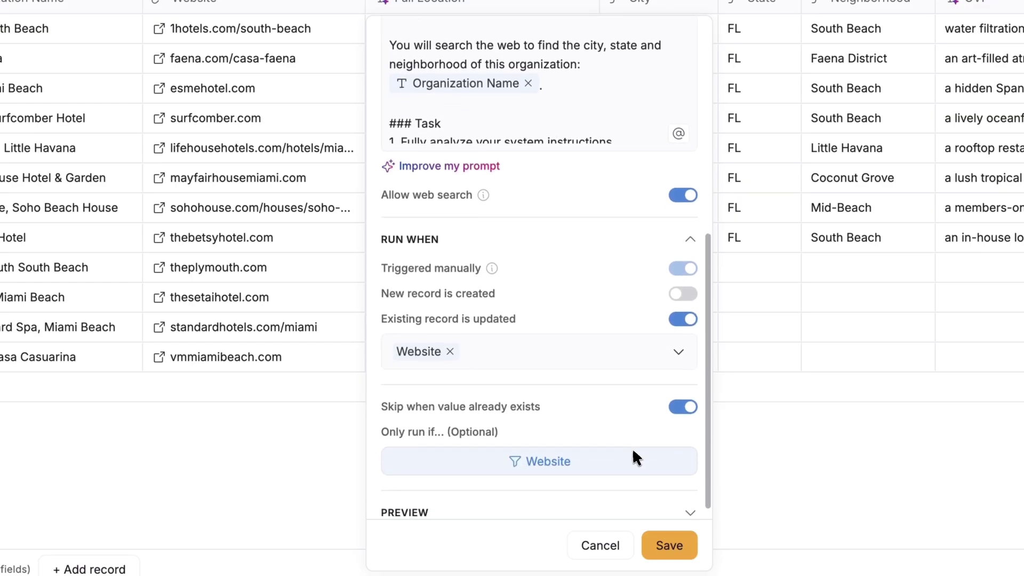
{"action": "left_click", "coordinate": [614, 446]}
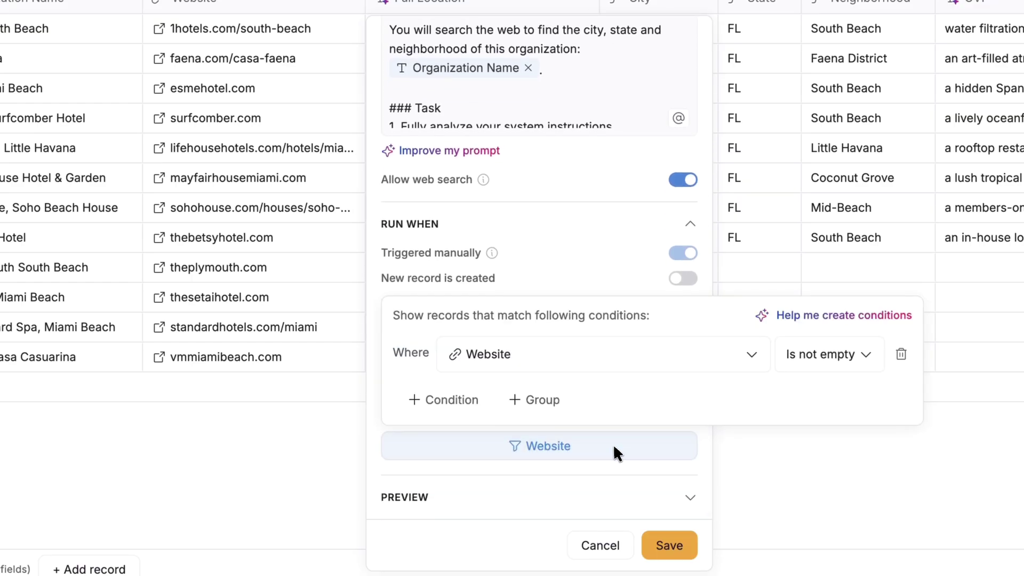
{"action": "left_click", "coordinate": [600, 550]}
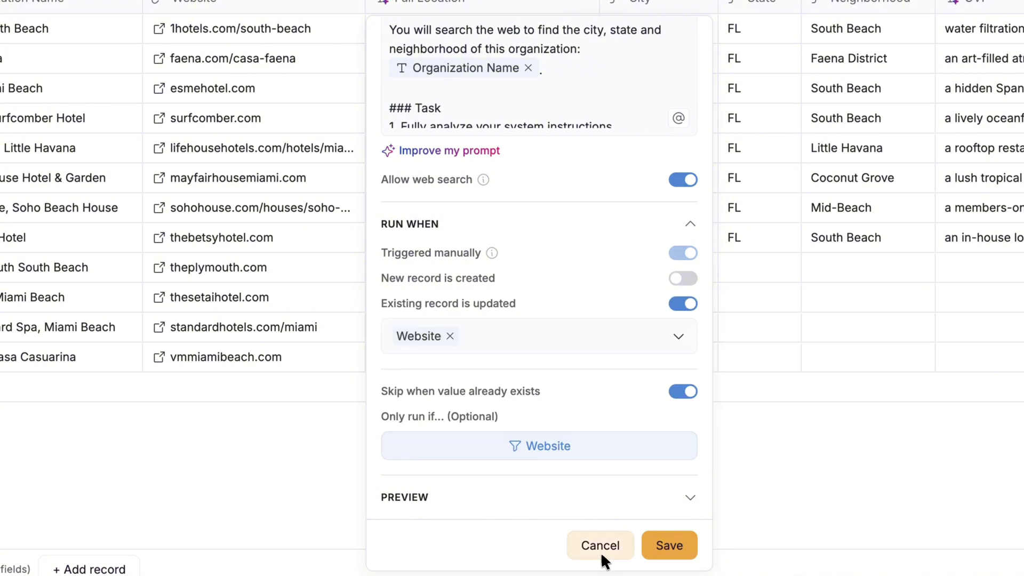
{"action": "left_click", "coordinate": [601, 549]}
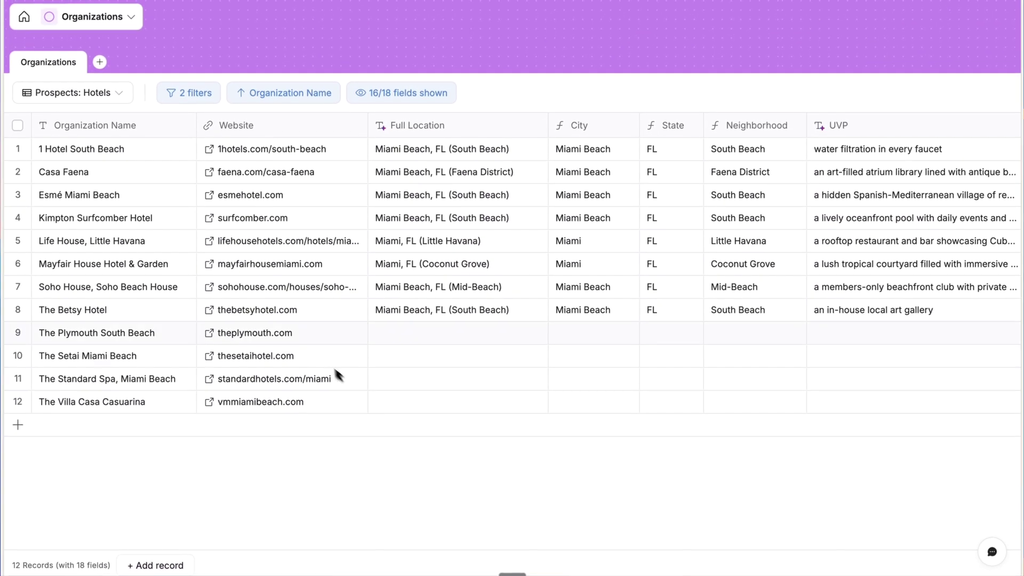
Step: Clear and restore the Website URLs of rows 9 and 10 to retrigger their AI enrichment
{"action": "left_click_drag", "start_coordinate": [299, 331], "coordinate": [298, 360]}
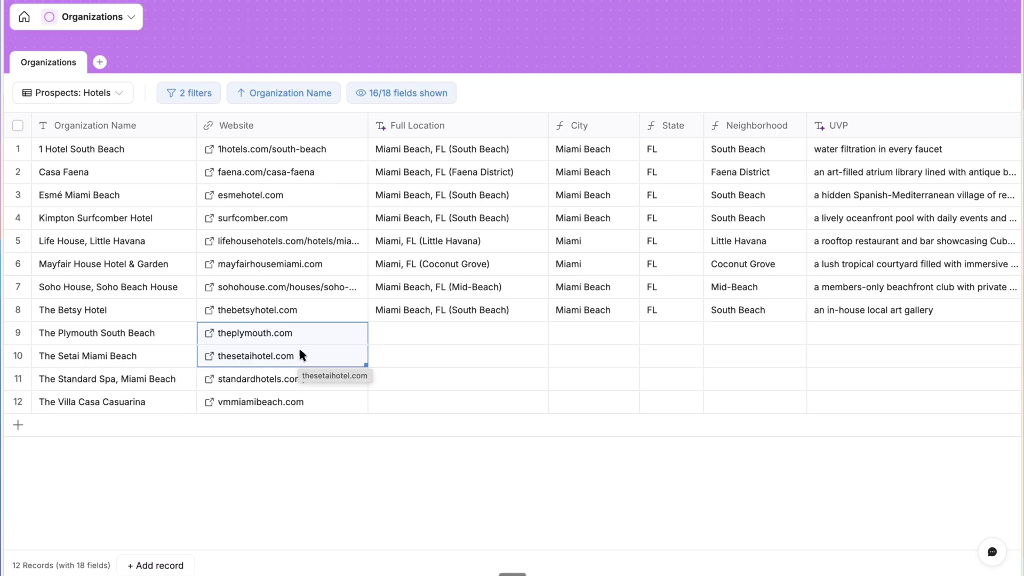
{"action": "key", "text": "Delete"}
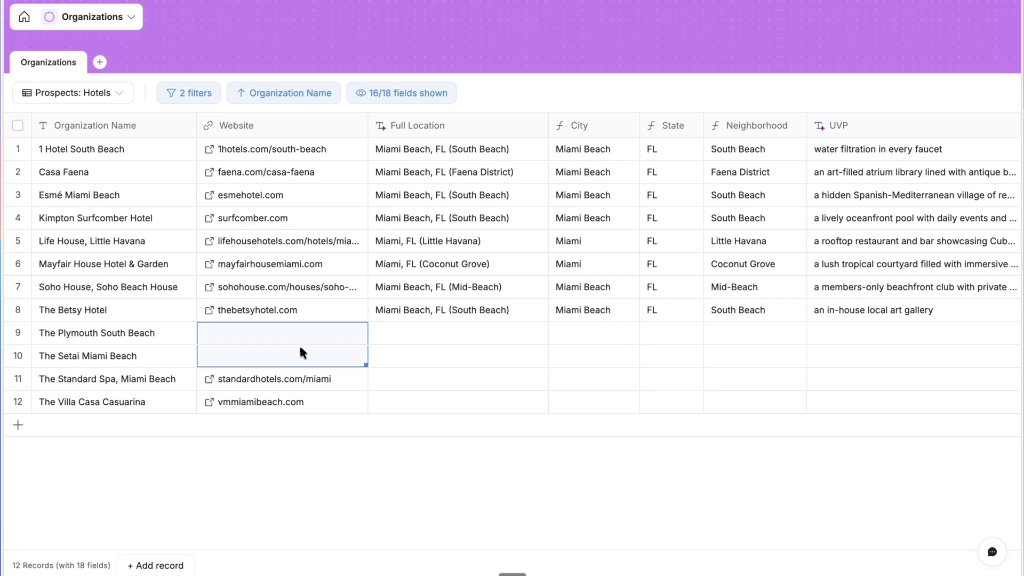
{"action": "key", "text": "ctrl+z"}
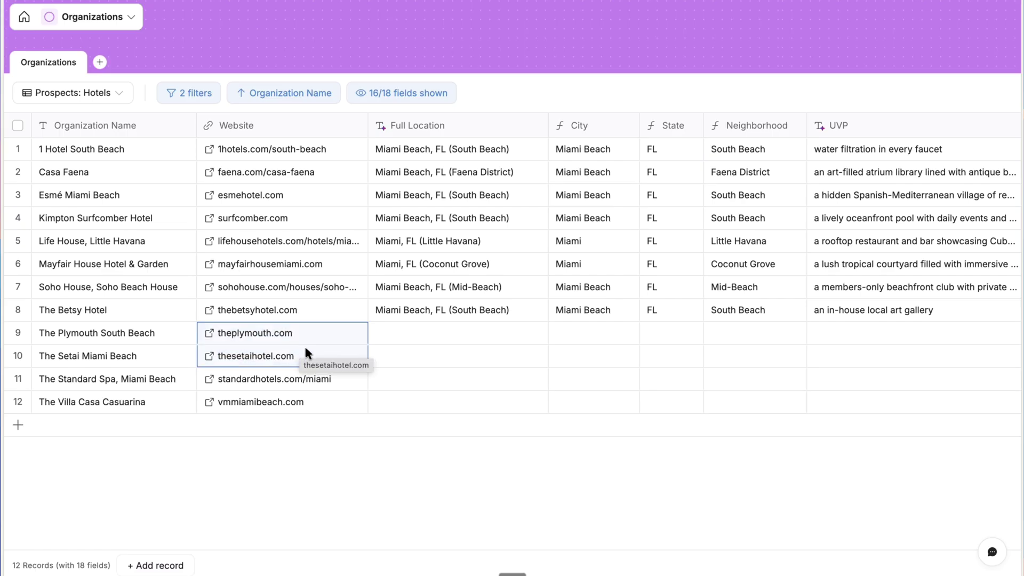
Step: Scroll across the table while rows 9 and 10 fill with location, UVP, contact, article and message
{"action": "scroll", "coordinate": [452, 397], "scroll_direction": "right", "scroll_amount": 2}
{"action": "scroll", "coordinate": [452, 393], "scroll_direction": "right", "scroll_amount": 10}
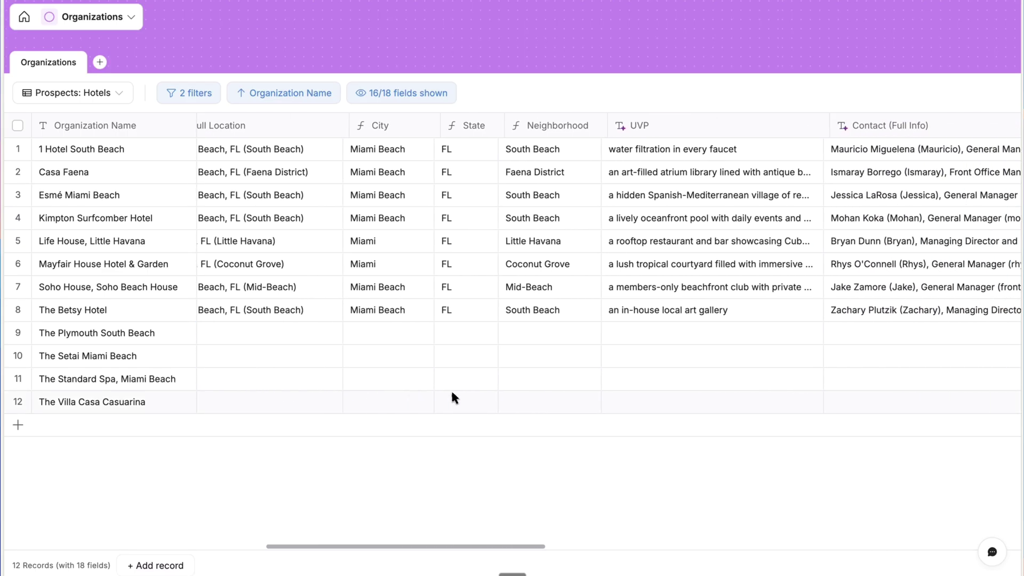
{"action": "scroll", "coordinate": [452, 397], "scroll_direction": "right", "scroll_amount": 4}
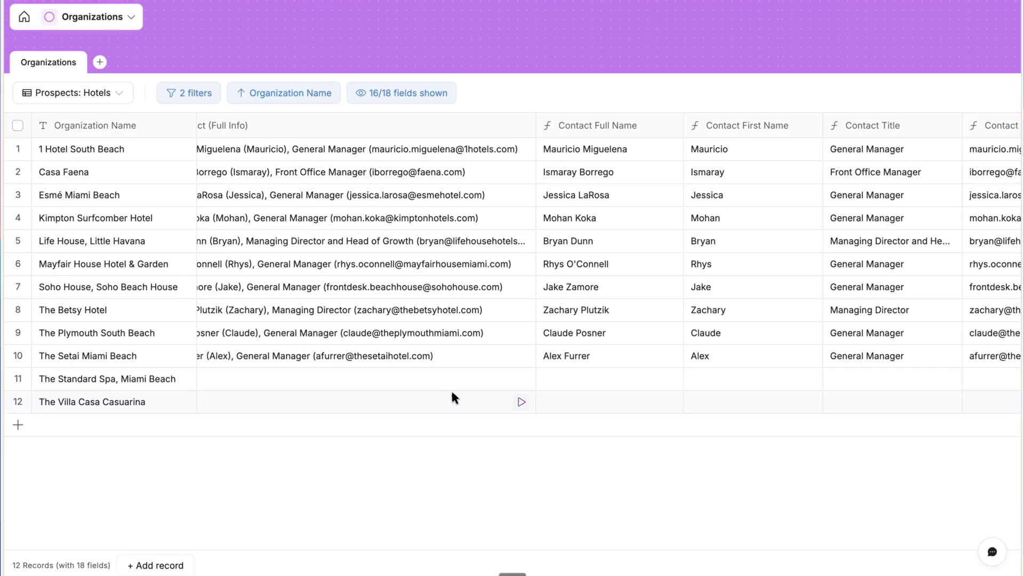
{"action": "scroll", "coordinate": [452, 397], "scroll_direction": "left", "scroll_amount": 12}
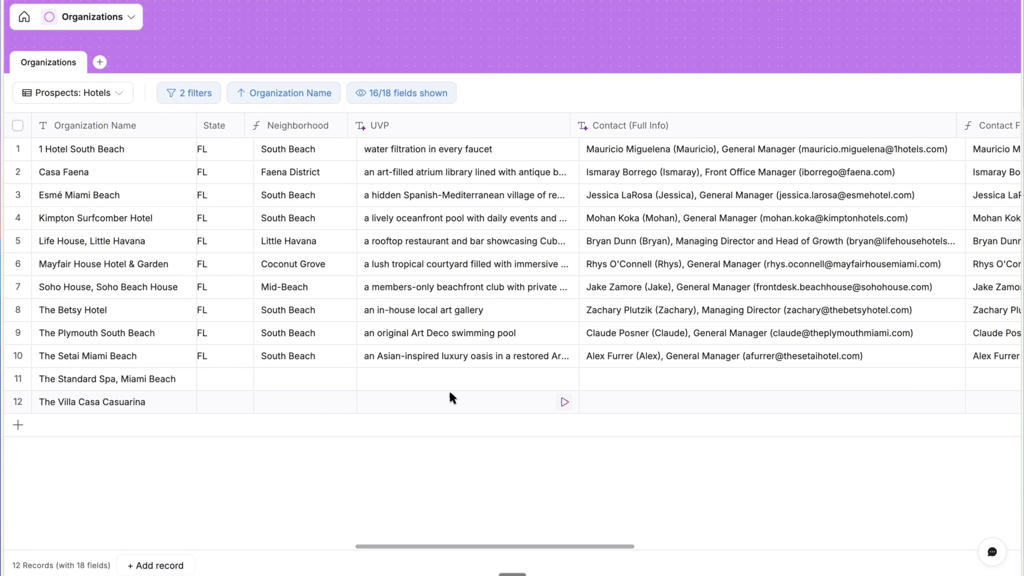
{"action": "scroll", "coordinate": [450, 398], "scroll_direction": "left", "scroll_amount": 6}
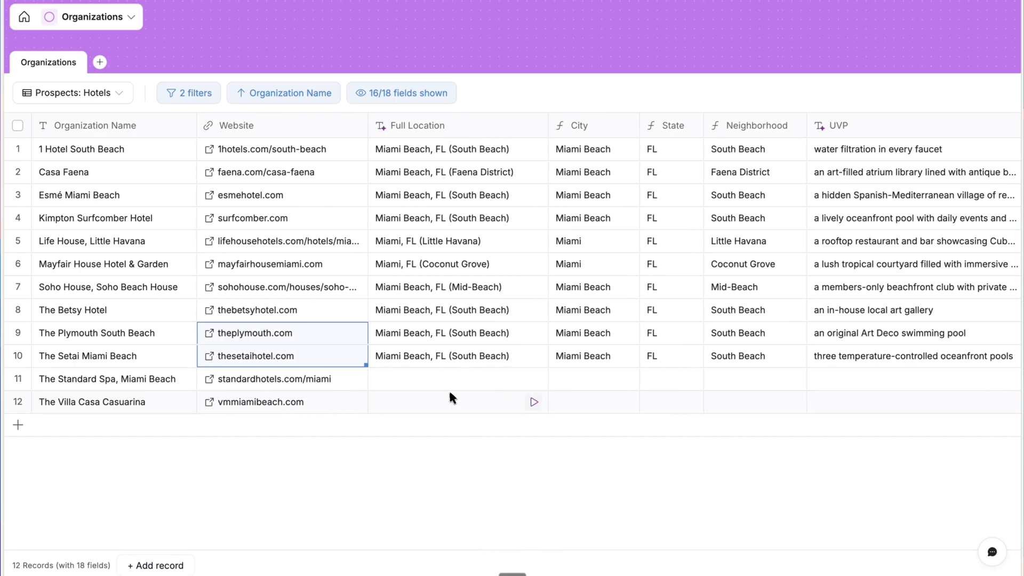
{"action": "scroll", "coordinate": [451, 395], "scroll_direction": "right", "scroll_amount": 8}
{"action": "scroll", "coordinate": [451, 398], "scroll_direction": "right", "scroll_amount": 6}
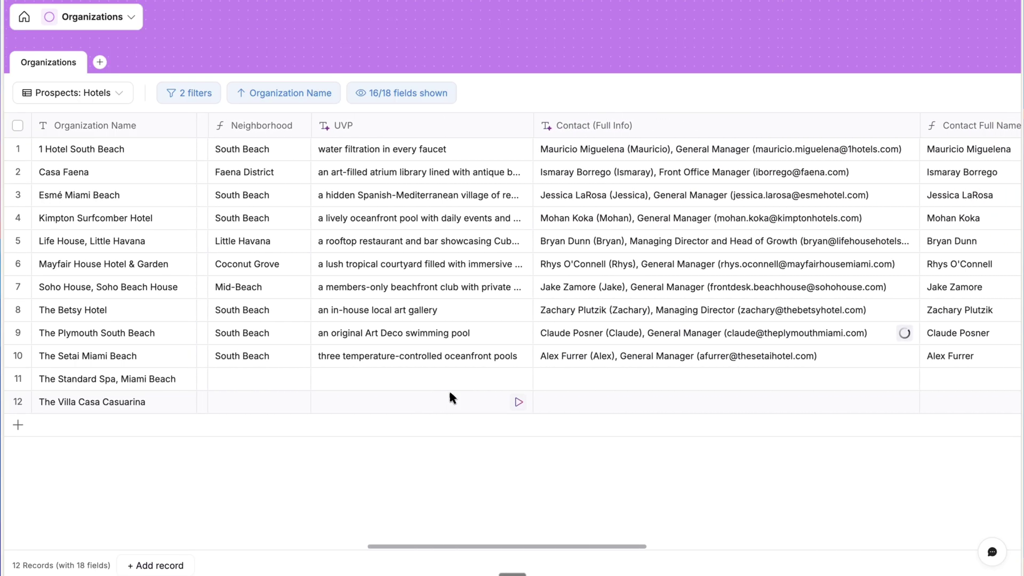
{"action": "scroll", "coordinate": [450, 397], "scroll_direction": "right", "scroll_amount": 7}
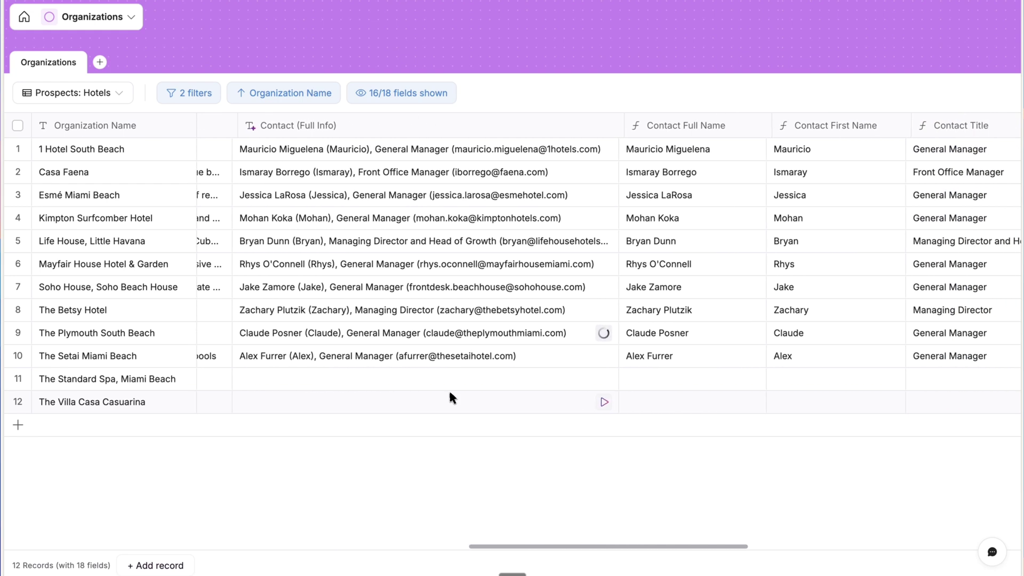
{"action": "scroll", "coordinate": [450, 398], "scroll_direction": "right", "scroll_amount": 7}
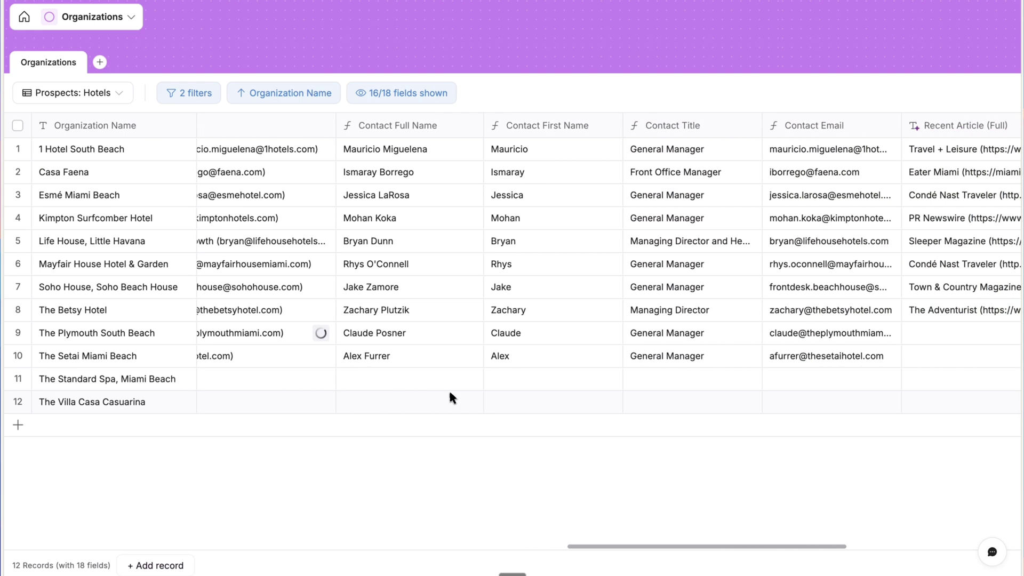
{"action": "scroll", "coordinate": [450, 393], "scroll_direction": "right", "scroll_amount": 4}
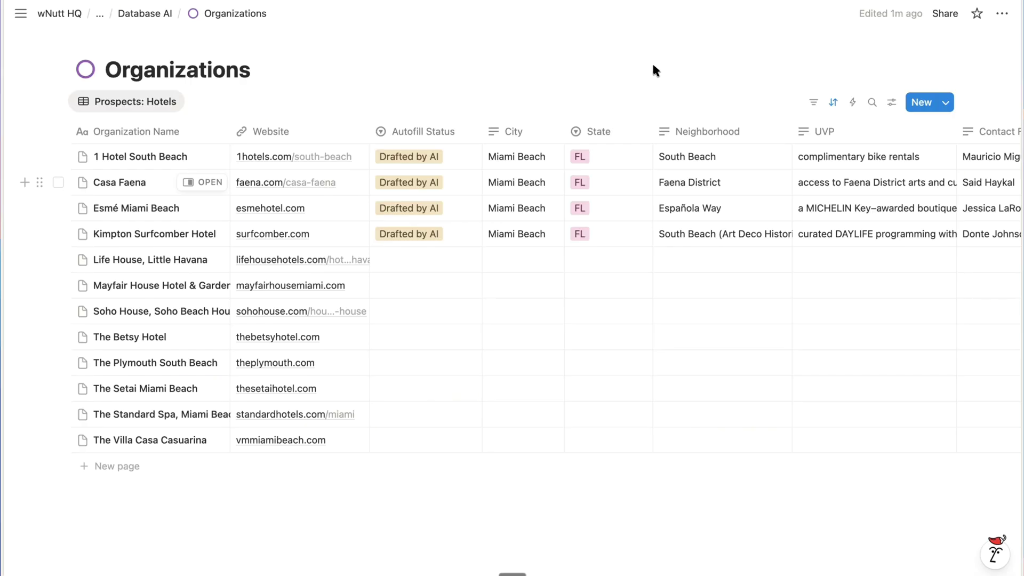
{"action": "left_click", "coordinate": [728, 132]}
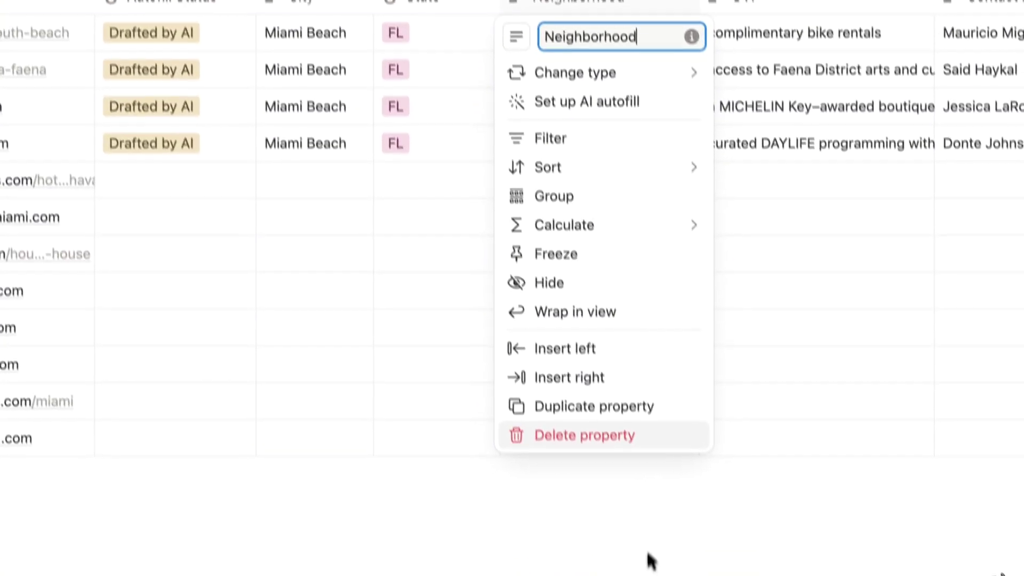
{"action": "left_click", "coordinate": [650, 560]}
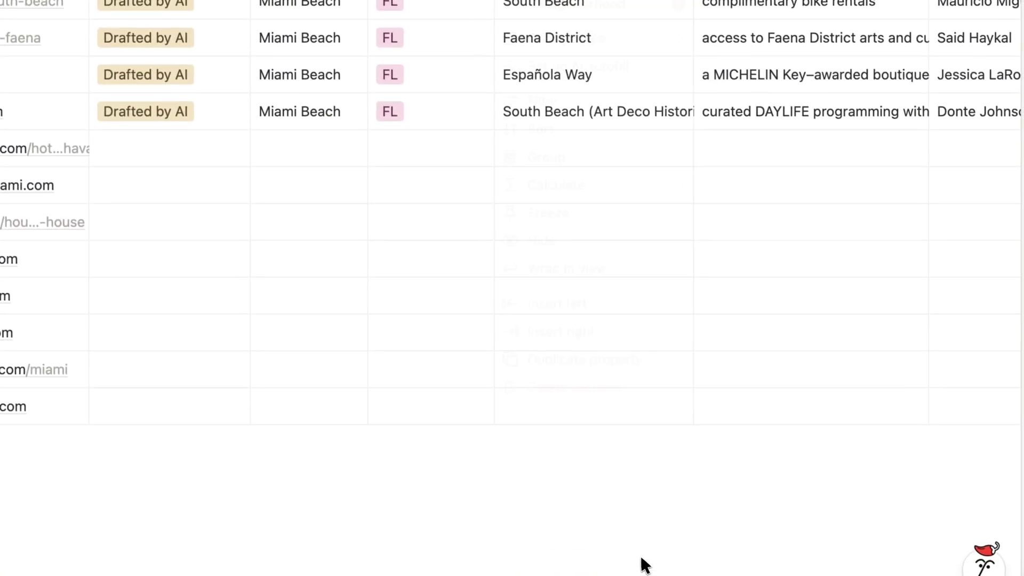
{"action": "left_click", "coordinate": [983, 555]}
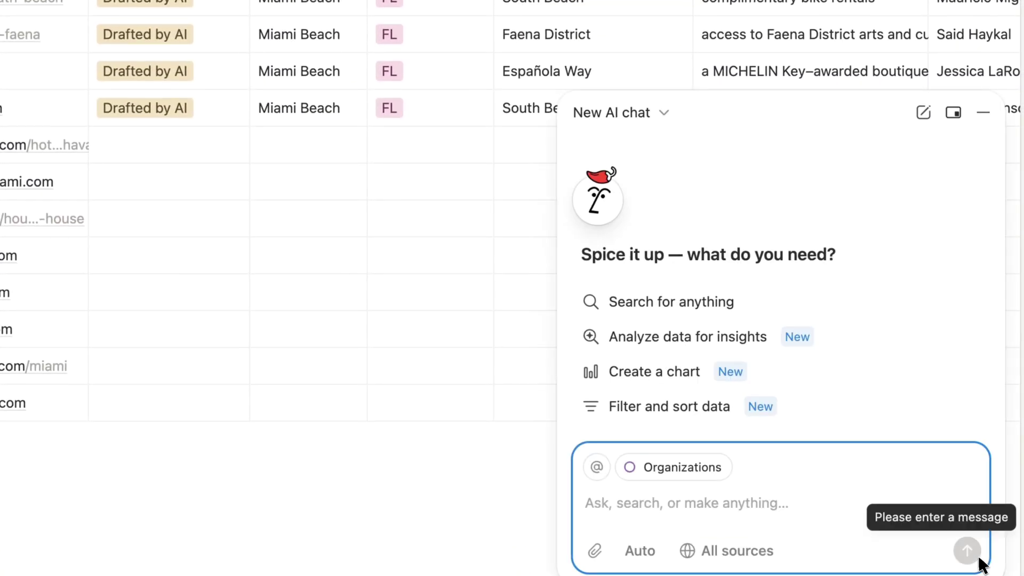
{"action": "left_click", "coordinate": [983, 112]}
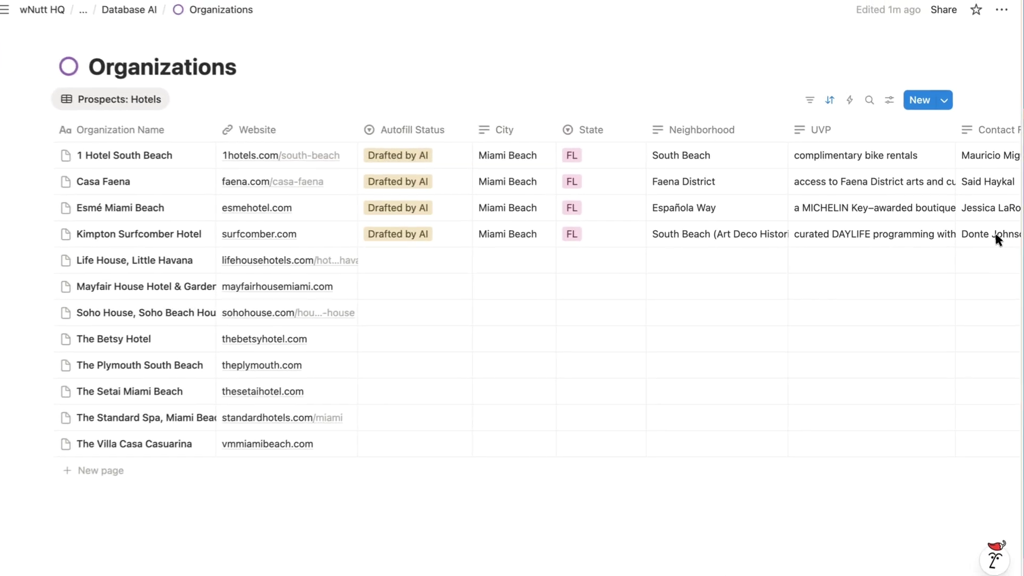
{"action": "scroll", "coordinate": [997, 238], "scroll_direction": "right", "scroll_amount": 10}
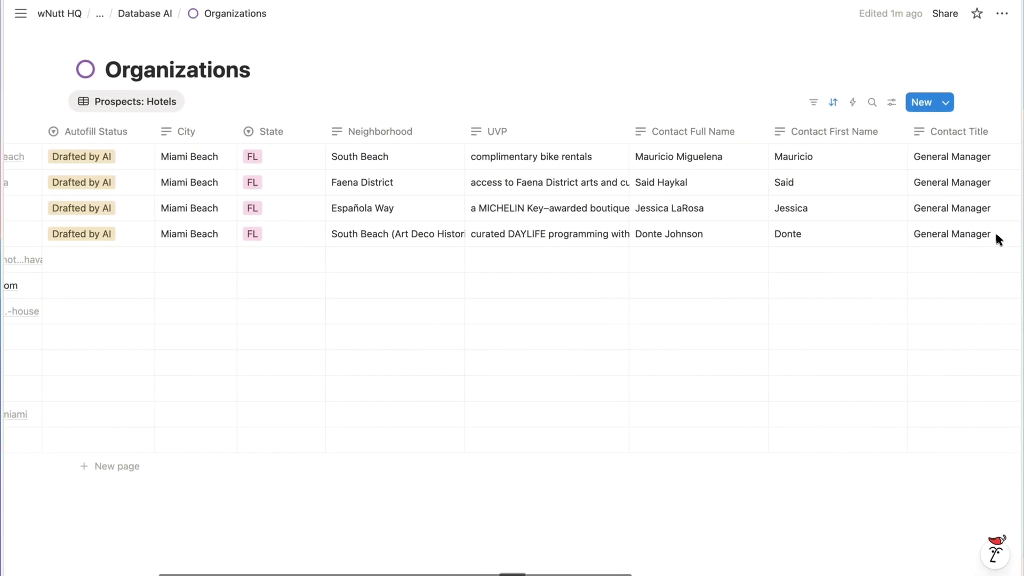
{"action": "scroll", "coordinate": [998, 239], "scroll_direction": "right", "scroll_amount": 10}
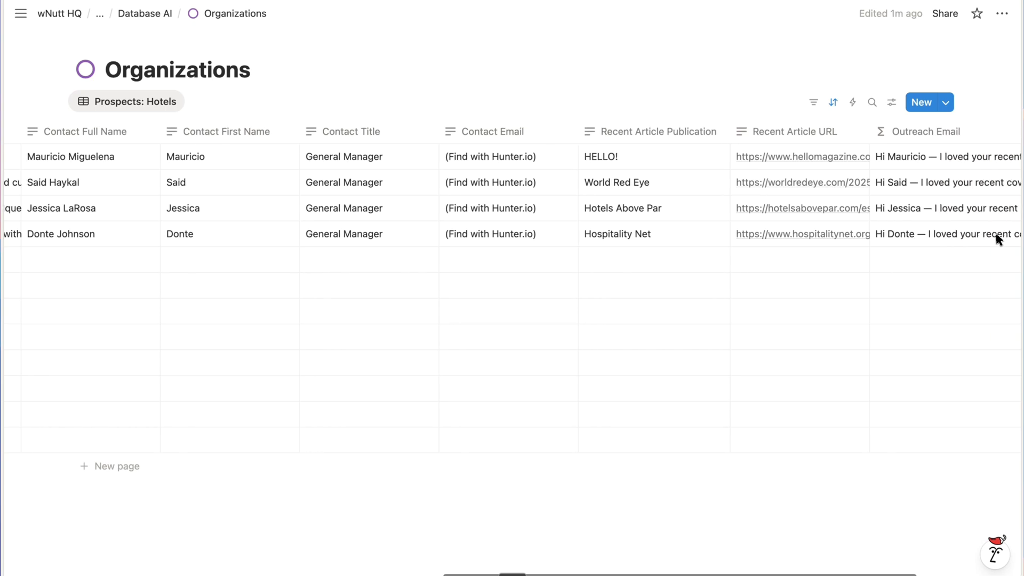
{"action": "scroll", "coordinate": [999, 239], "scroll_direction": "right", "scroll_amount": 5}
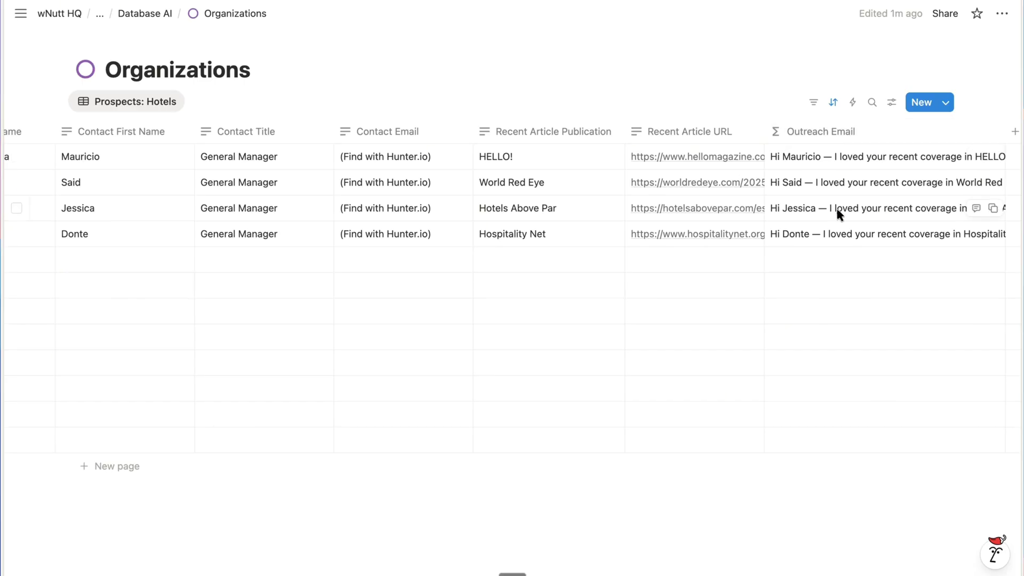
{"action": "scroll", "coordinate": [839, 213], "scroll_direction": "left", "scroll_amount": 10}
{"action": "scroll", "coordinate": [836, 214], "scroll_direction": "left", "scroll_amount": 3}
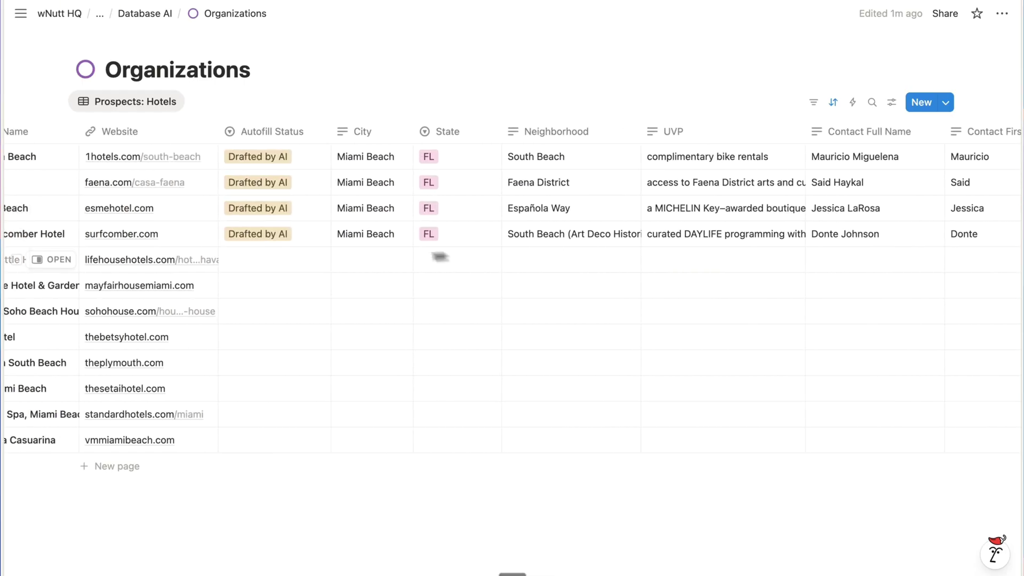
Step: Set Autofill Status to Triggered for the Life House, Little Havana and Mayfair House Hotel & Garden rows
{"action": "left_click", "coordinate": [310, 259]}
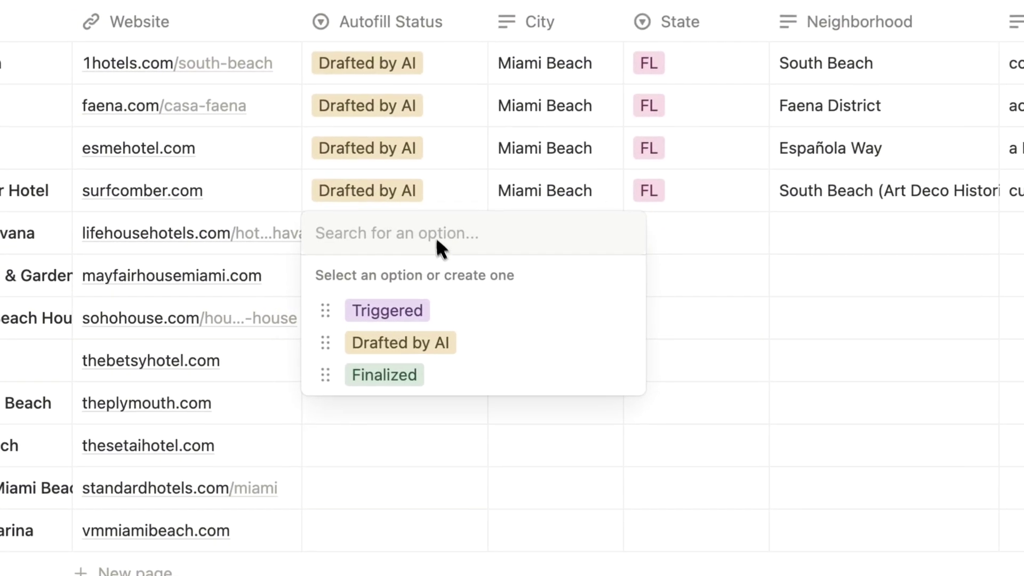
{"action": "left_click", "coordinate": [443, 304]}
{"action": "key", "text": "Return"}
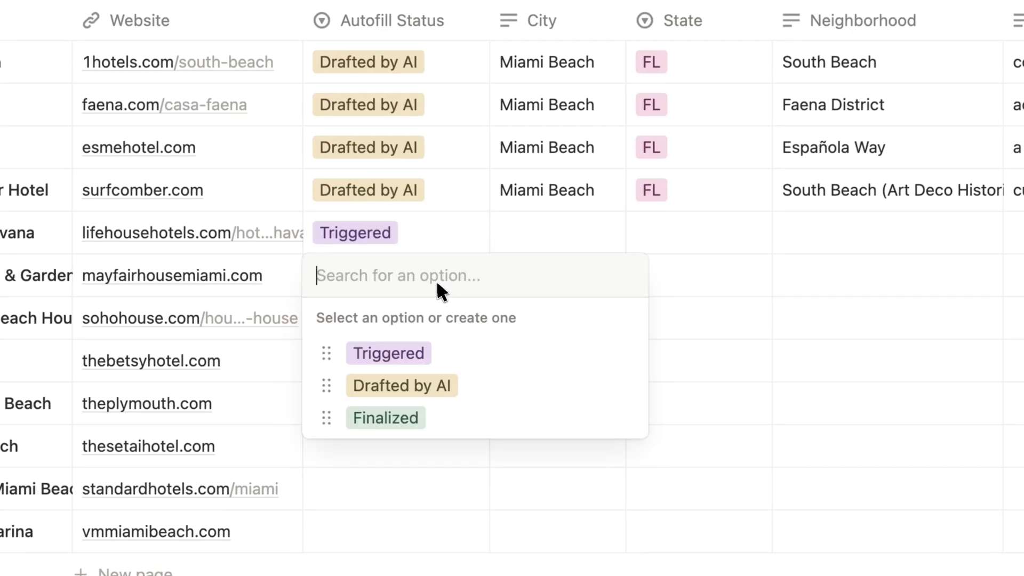
{"action": "left_click", "coordinate": [438, 353]}
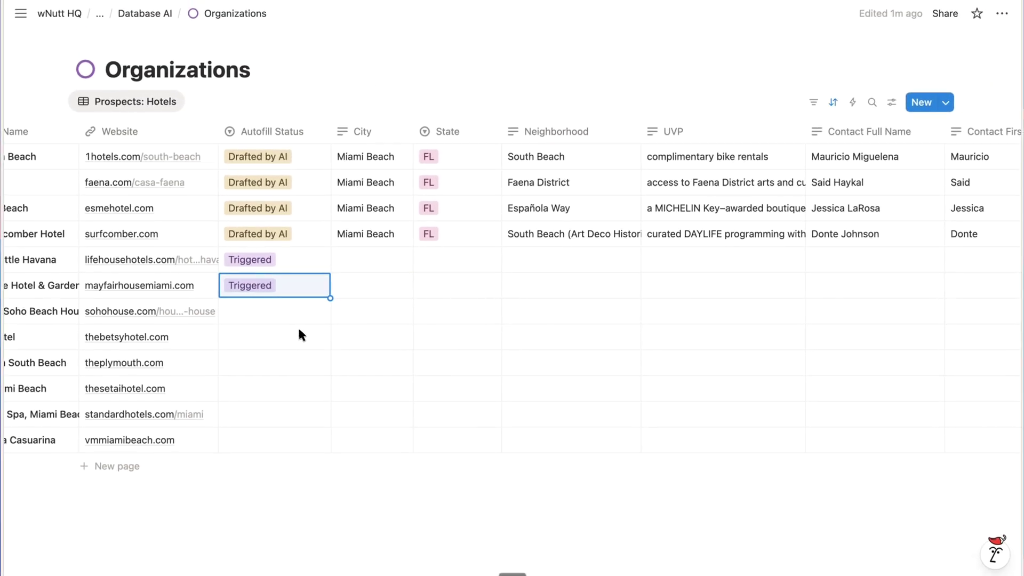
Step: In a new Notion AI chat, send the ;prompt_fillHotels snippet to fill the triggered hotels
{"action": "left_click", "coordinate": [994, 552]}
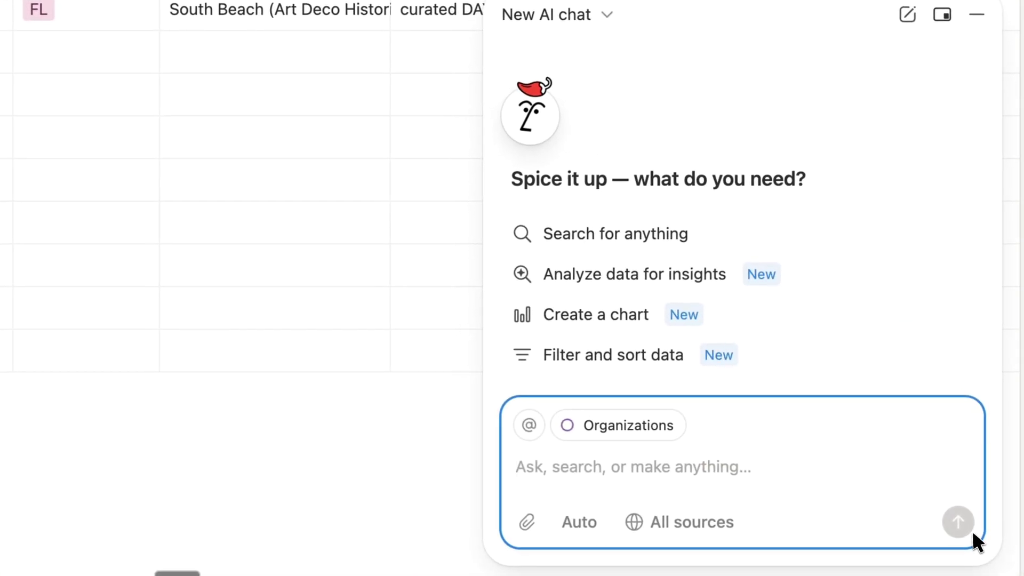
{"action": "type", "text": ";prompt_fi"}
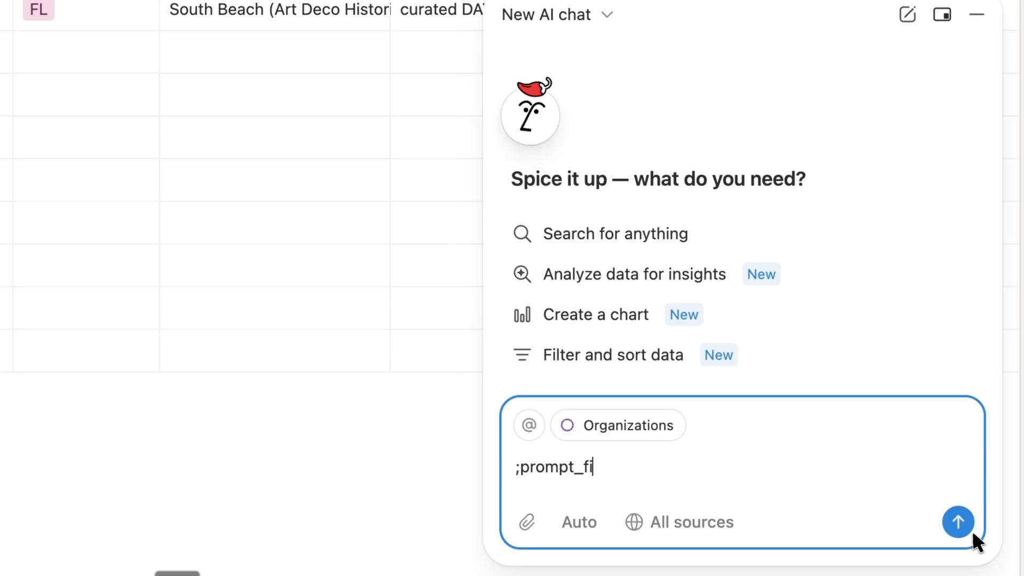
{"action": "type", "text": "l"}
{"action": "left_click", "coordinate": [969, 529]}
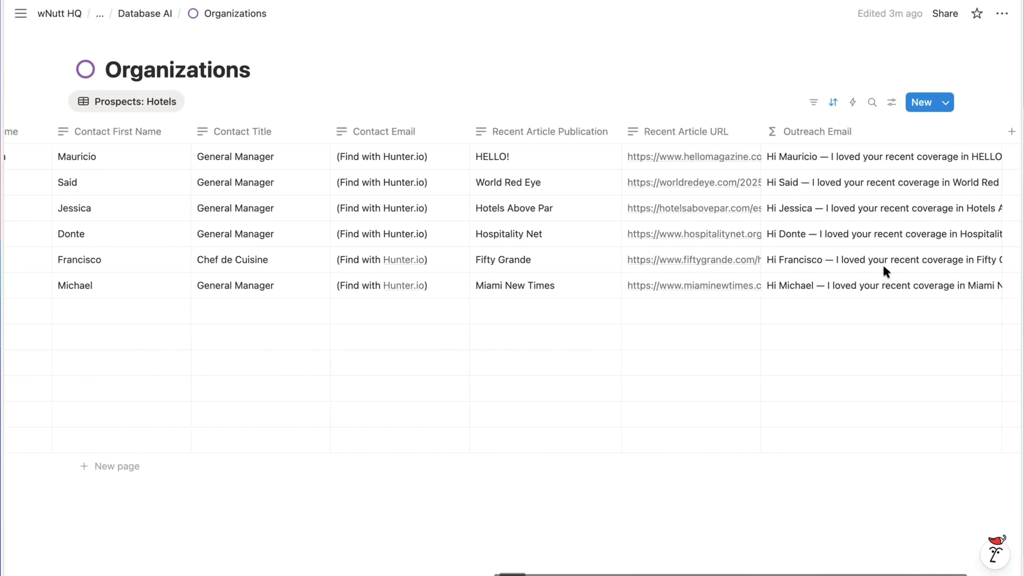
Step: Return to the Autofill Status column and open its choices for the Mayfair House row in Coconut Grove
{"action": "scroll", "coordinate": [885, 270], "scroll_direction": "left", "scroll_amount": 10}
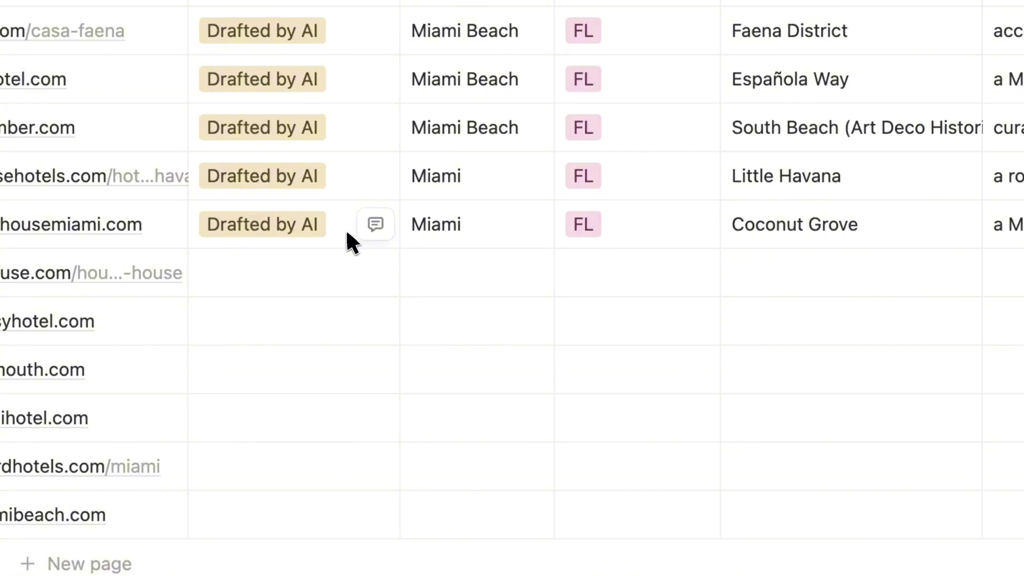
{"action": "left_click", "coordinate": [345, 228]}
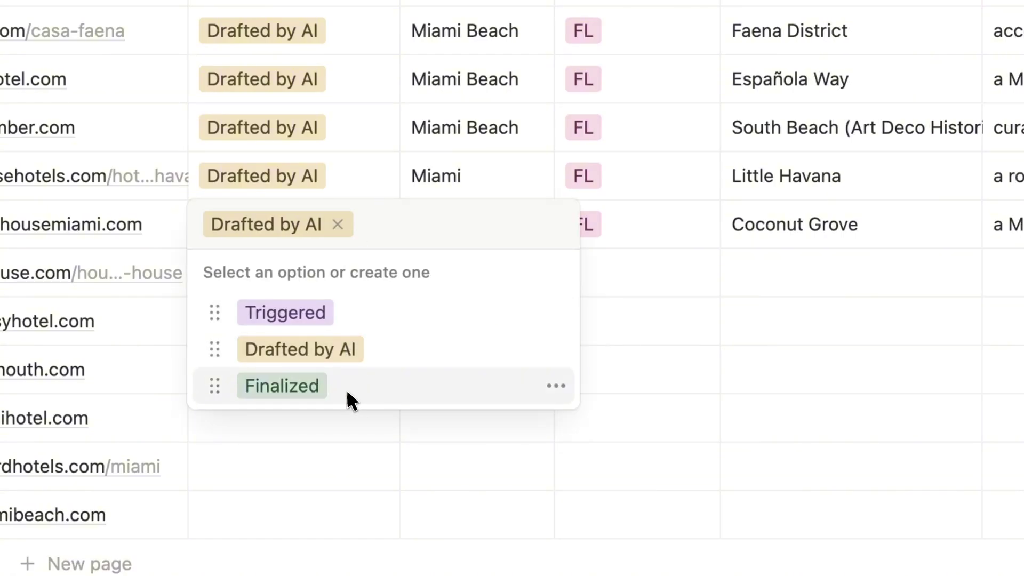